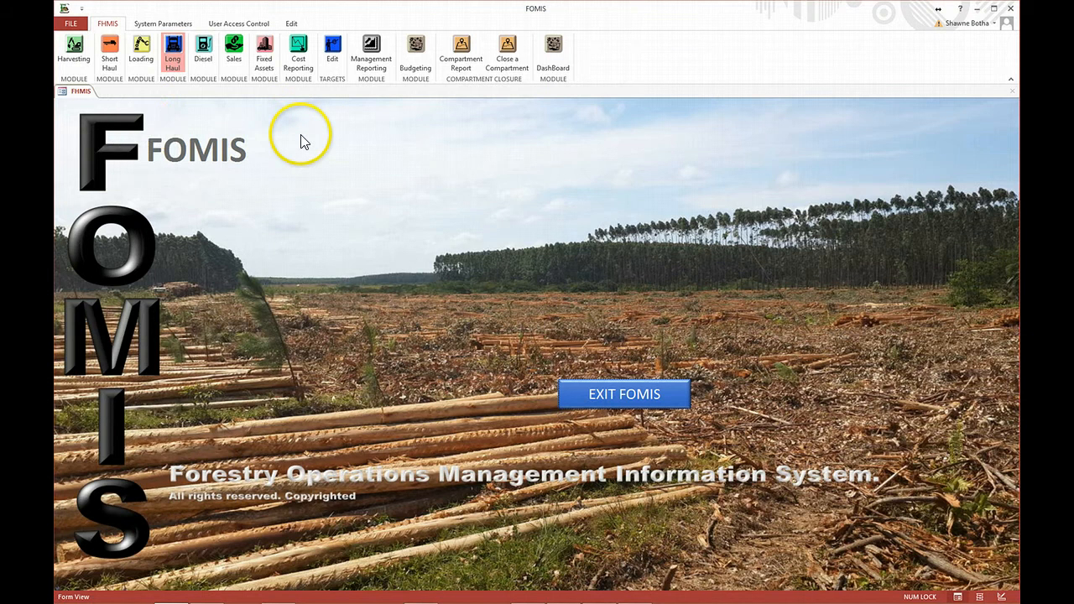
- Open the Fortes information import form in the Sales module
{"action": "left_click", "coordinate": [233, 52]}
{"action": "left_click", "coordinate": [205, 23]}
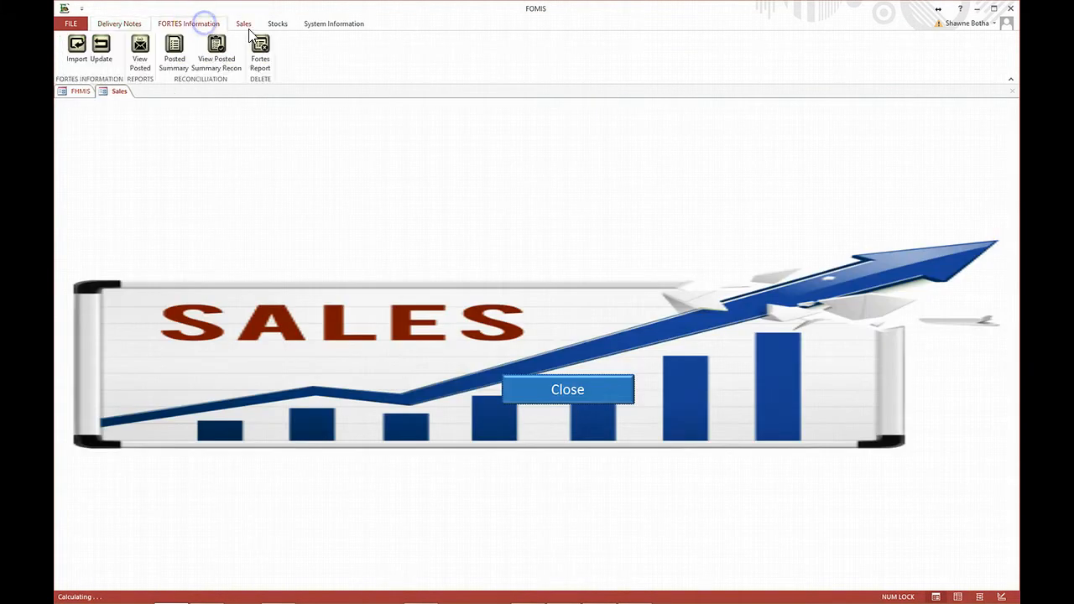
{"action": "left_click", "coordinate": [78, 46]}
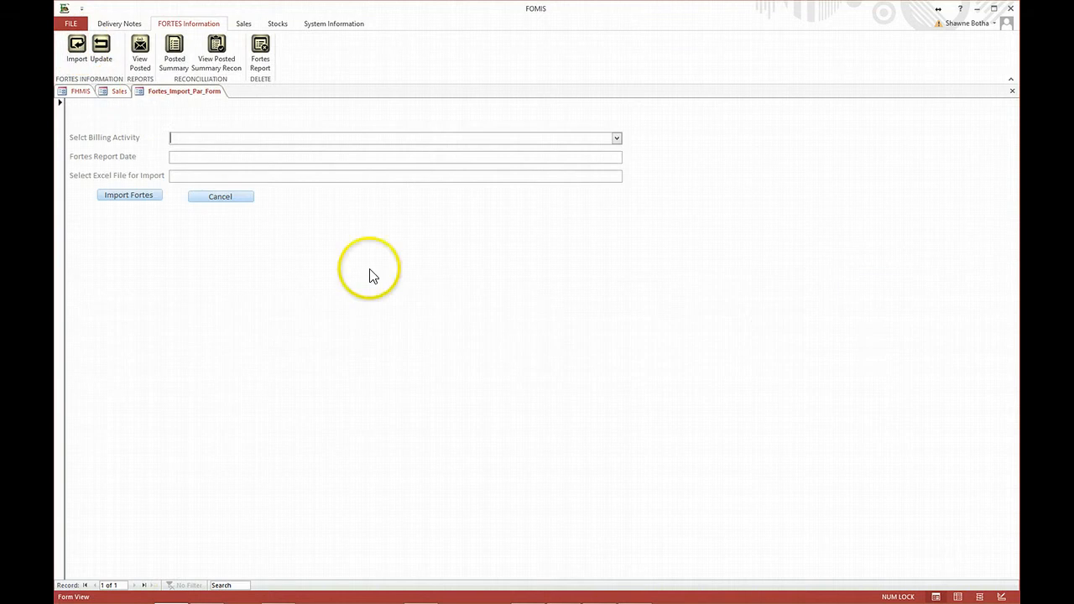
- Set the billing activity to Harvesting, the Fortes report date to 31/12/14 and the import file to FOMIS April 2014 Fortes Harvesting.xlsx
{"action": "left_click", "coordinate": [451, 138]}
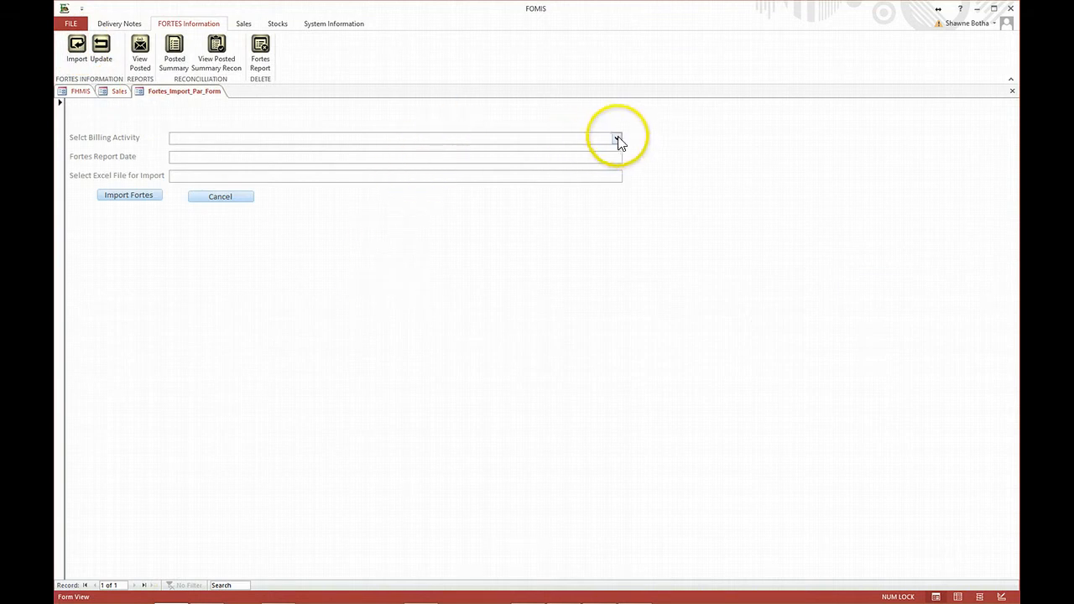
{"action": "left_click", "coordinate": [617, 139]}
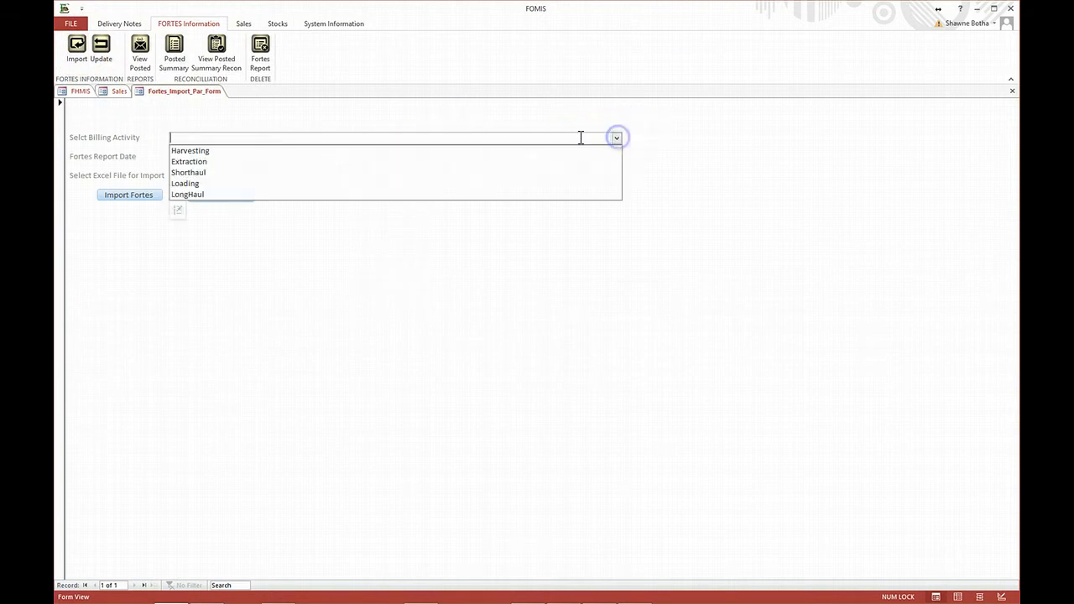
{"action": "left_click", "coordinate": [303, 159]}
{"action": "left_click", "coordinate": [318, 157]}
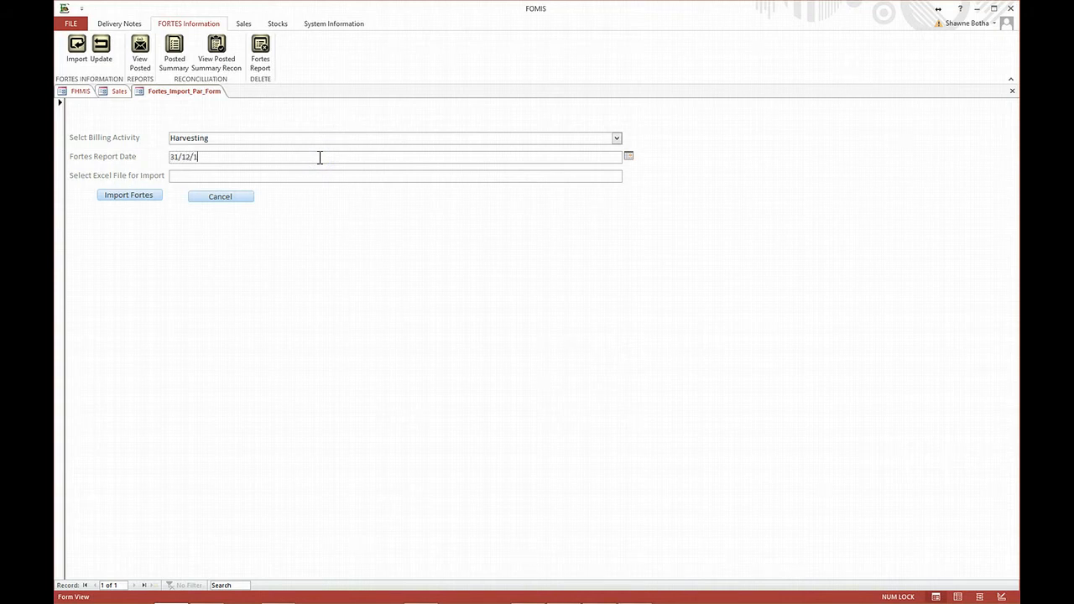
{"action": "left_click", "coordinate": [383, 177]}
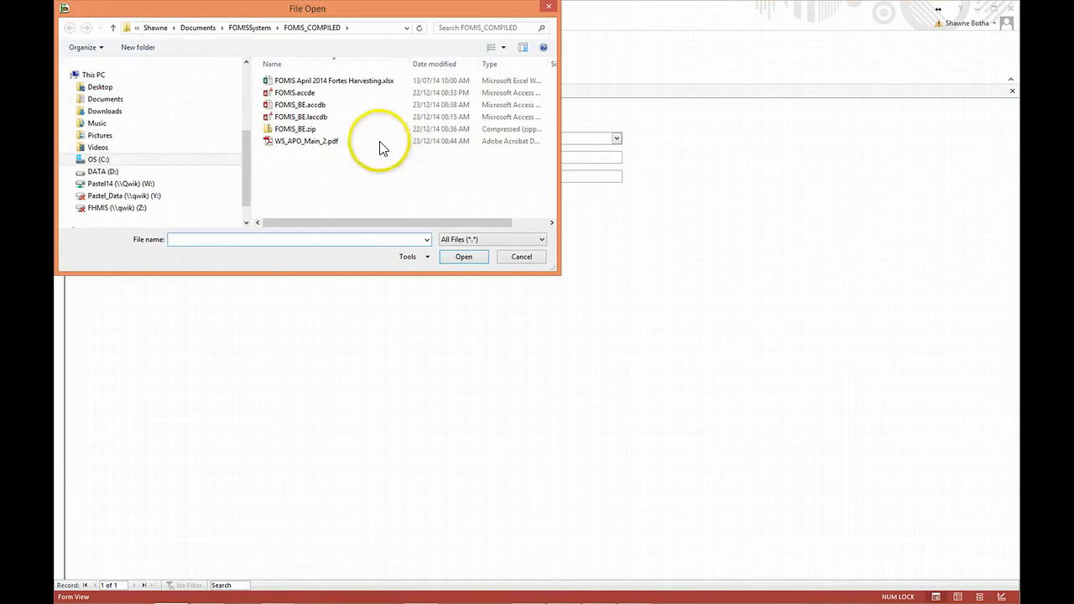
{"action": "double_click", "coordinate": [322, 80]}
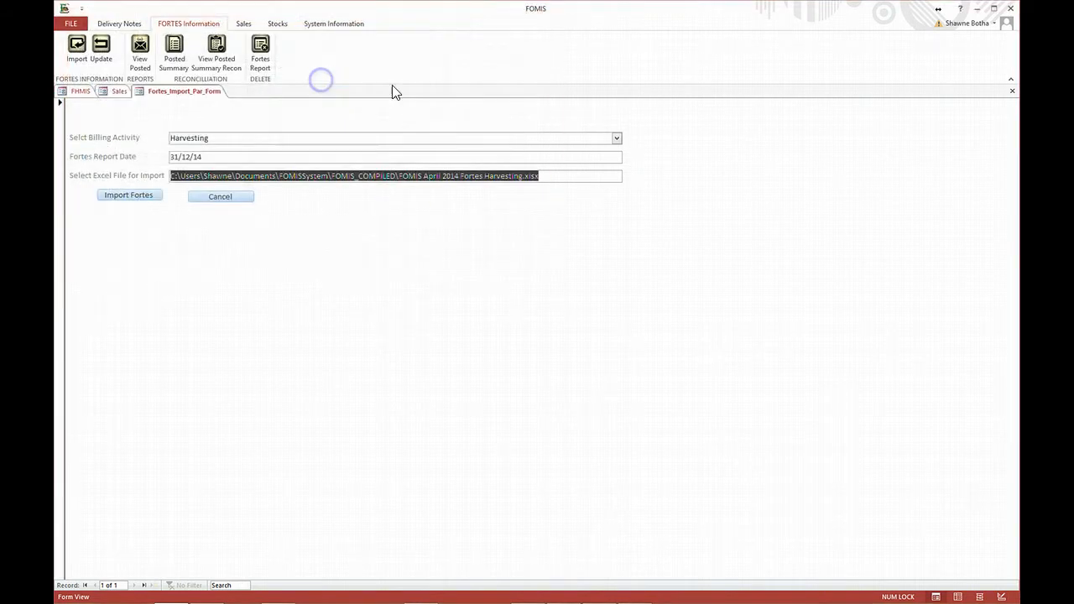
- Start the Fortes import and agree to replace the unposted entries with the new ones
{"action": "left_click", "coordinate": [141, 200]}
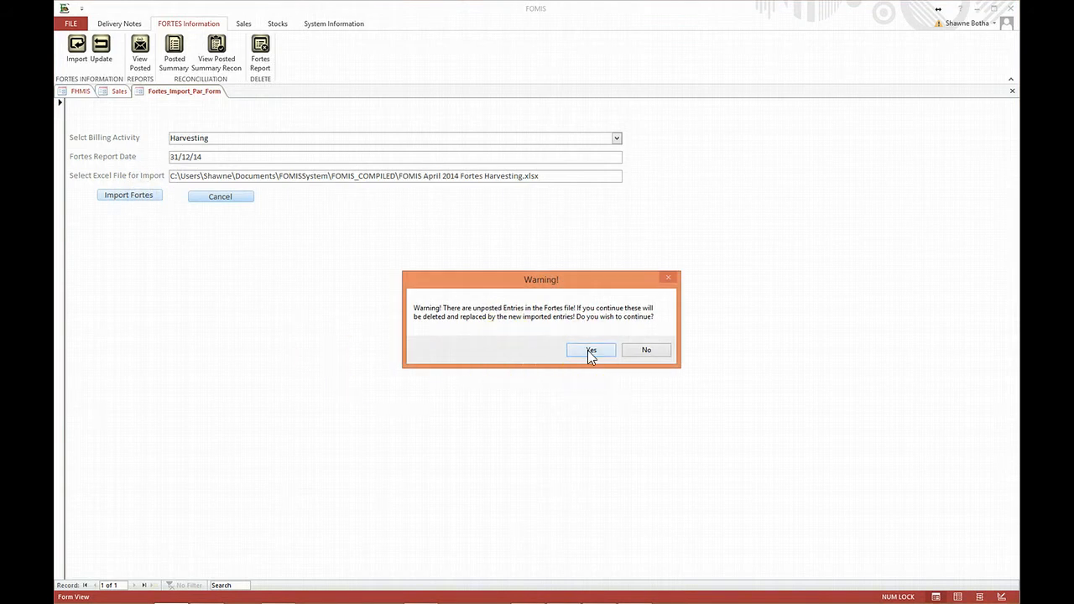
{"action": "left_click", "coordinate": [217, 180]}
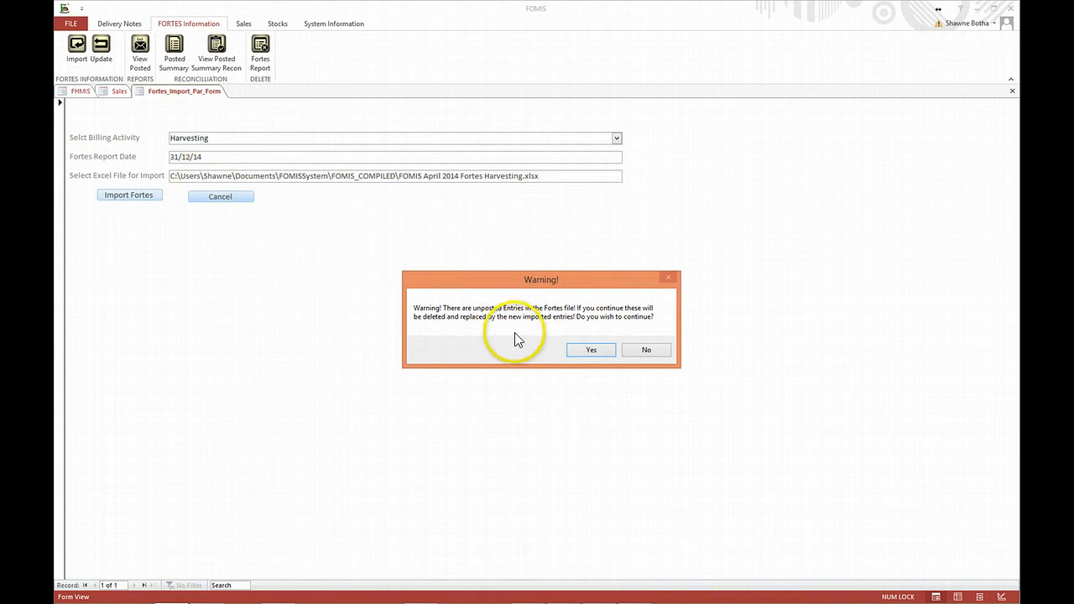
{"action": "left_click", "coordinate": [591, 350]}
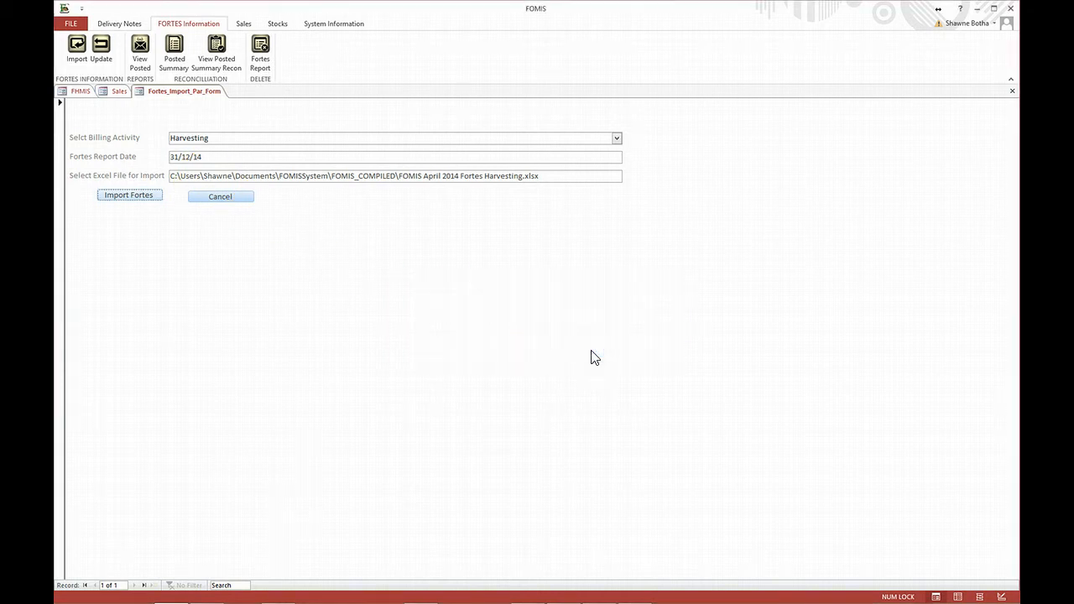
{"action": "left_click", "coordinate": [375, 215]}
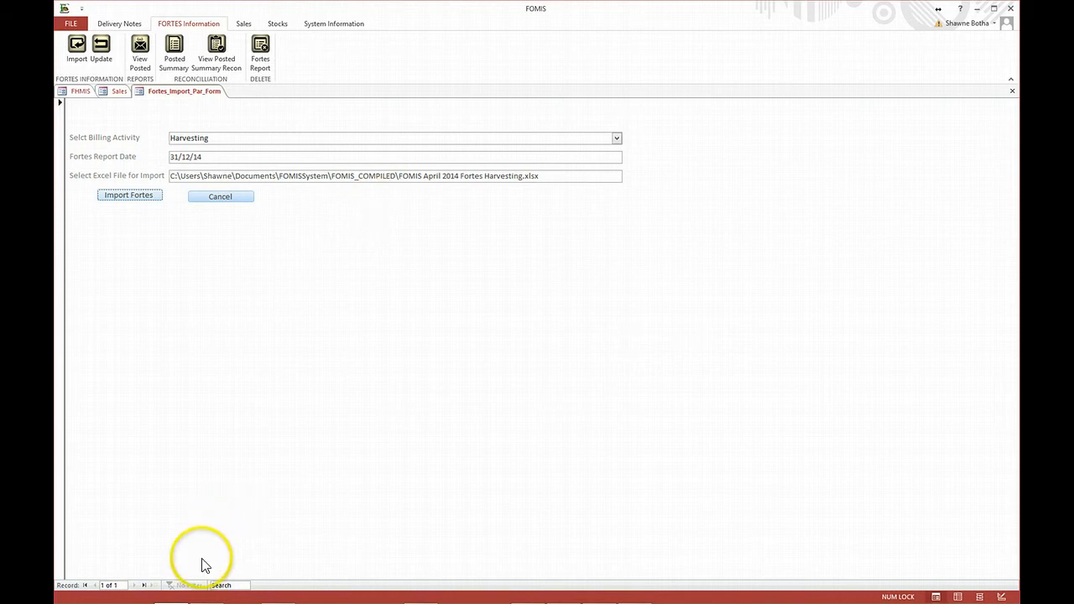
- Switch to Excel and confirm the selected range of the harvesting workbook as correct
{"action": "mouse_move", "coordinate": [186, 594]}
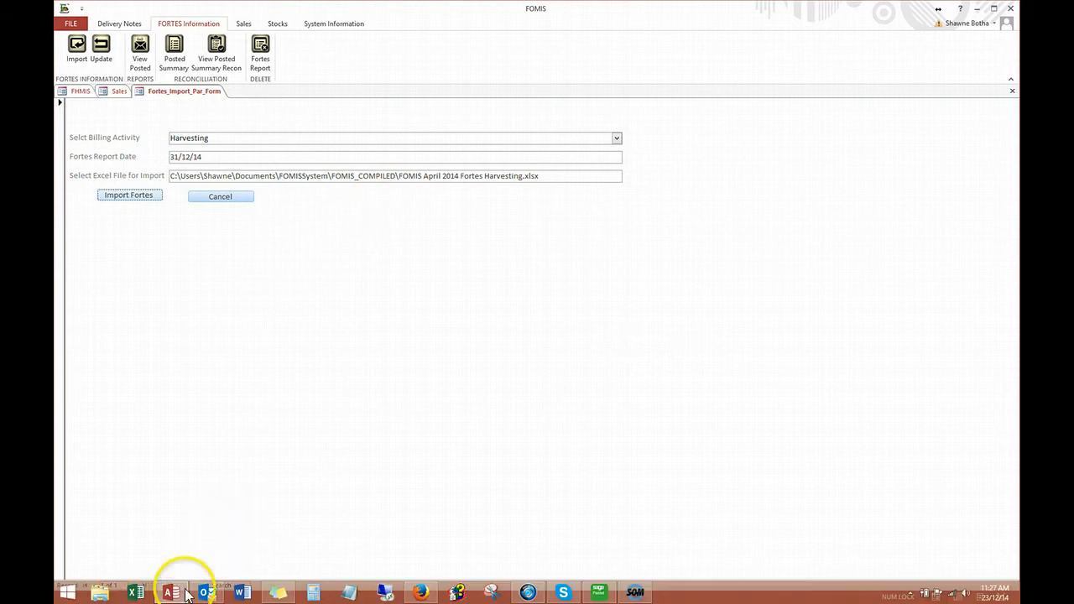
{"action": "left_click", "coordinate": [137, 594]}
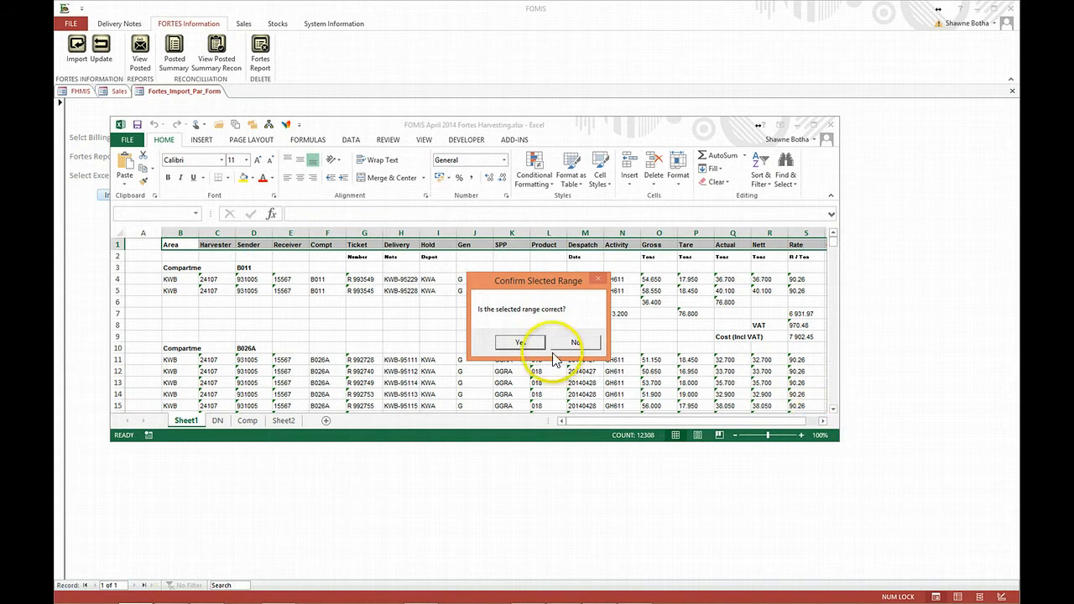
{"action": "left_click", "coordinate": [521, 343]}
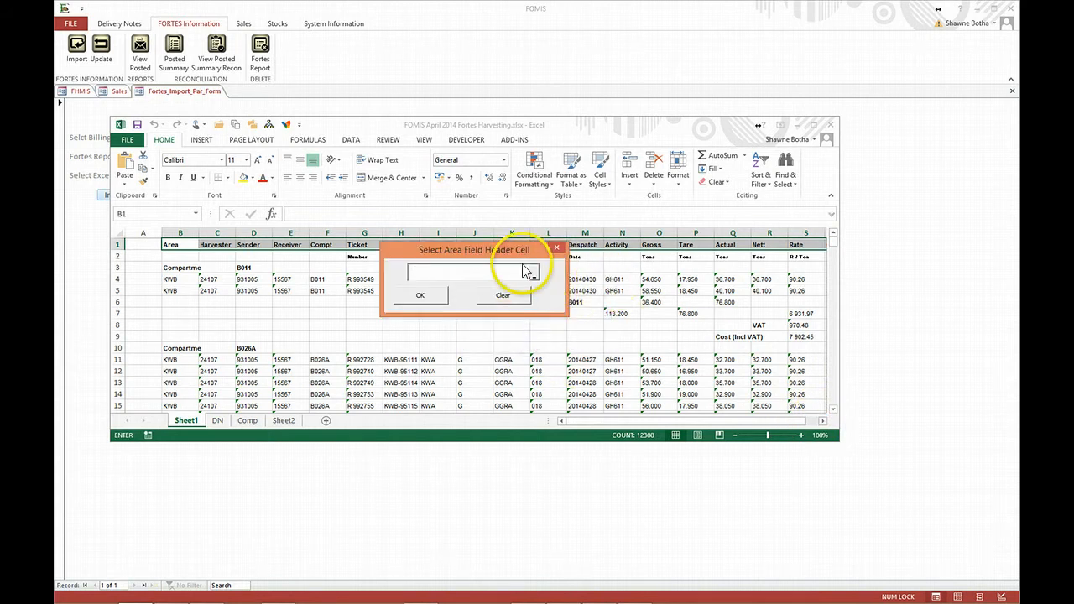
- Assign cell B1 as the Area field header and cell H1 as the Delivery Note header
{"action": "left_click_drag", "start_coordinate": [460, 258], "coordinate": [584, 275]}
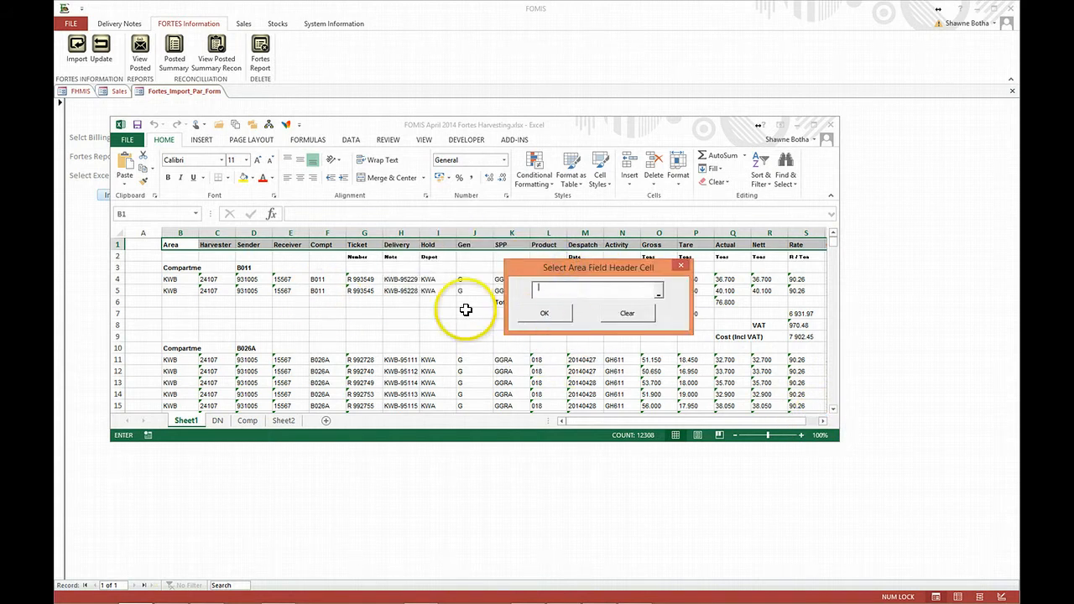
{"action": "left_click", "coordinate": [176, 245]}
{"action": "left_click", "coordinate": [550, 316]}
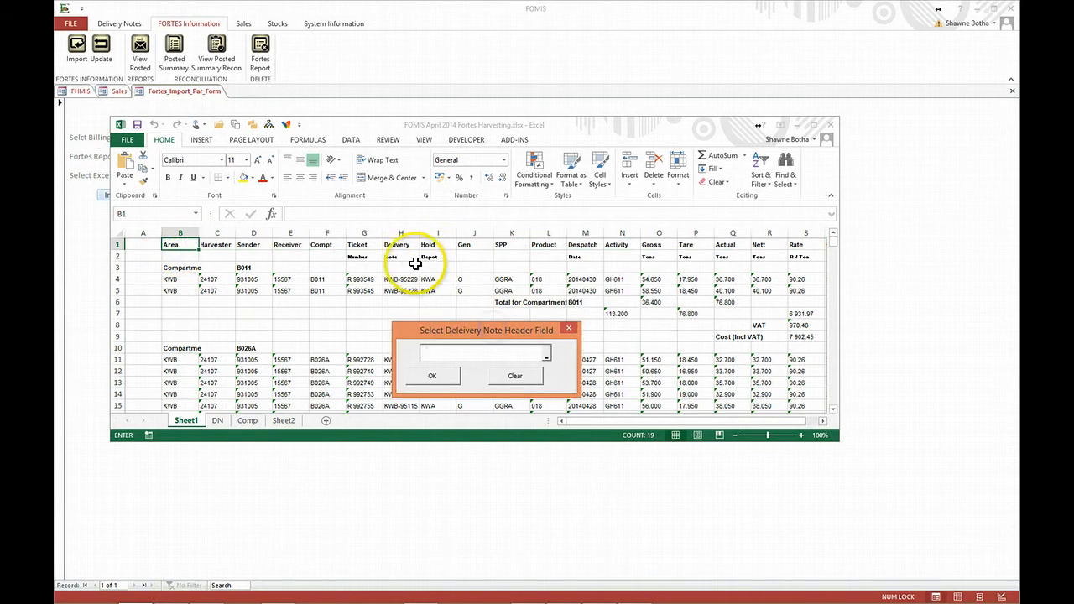
{"action": "left_click", "coordinate": [404, 244]}
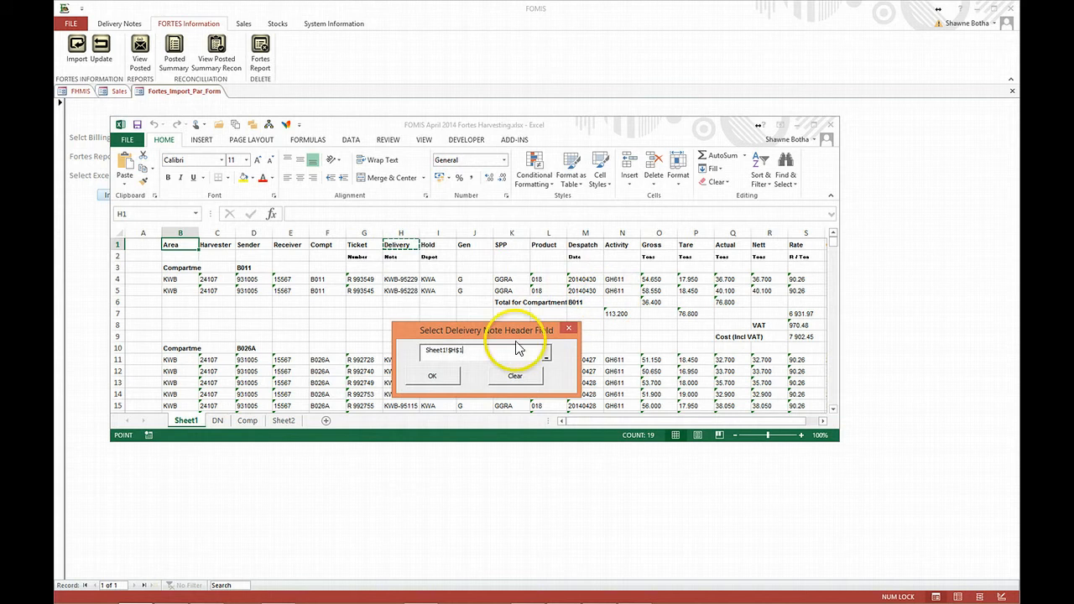
{"action": "left_click", "coordinate": [449, 380]}
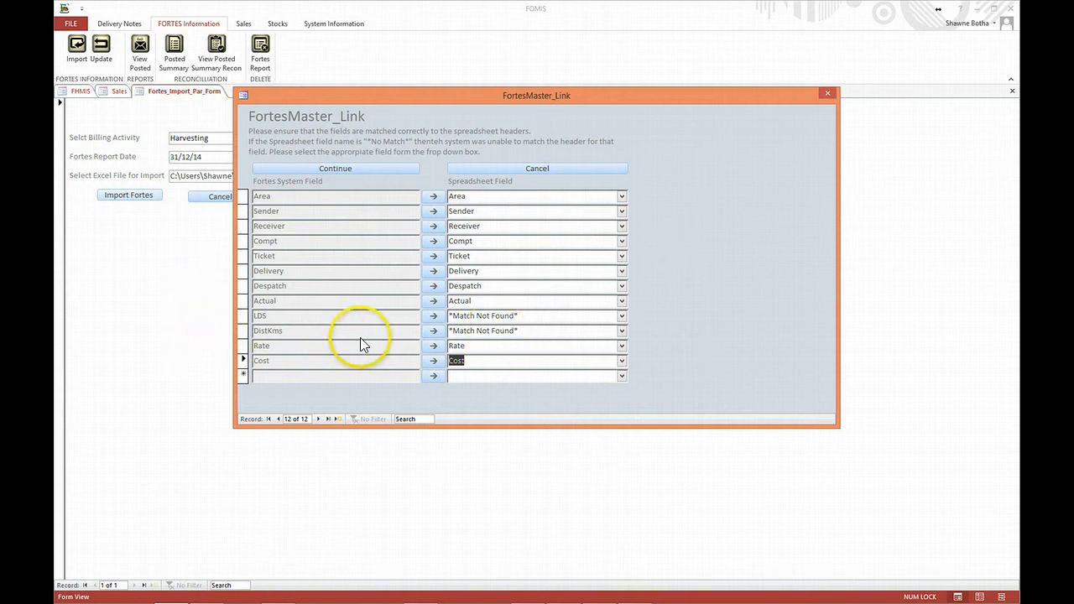
- Accept the field matching to import the Fortes records, and cancel saving changes to the Excel workbook
{"action": "left_click", "coordinate": [348, 168]}
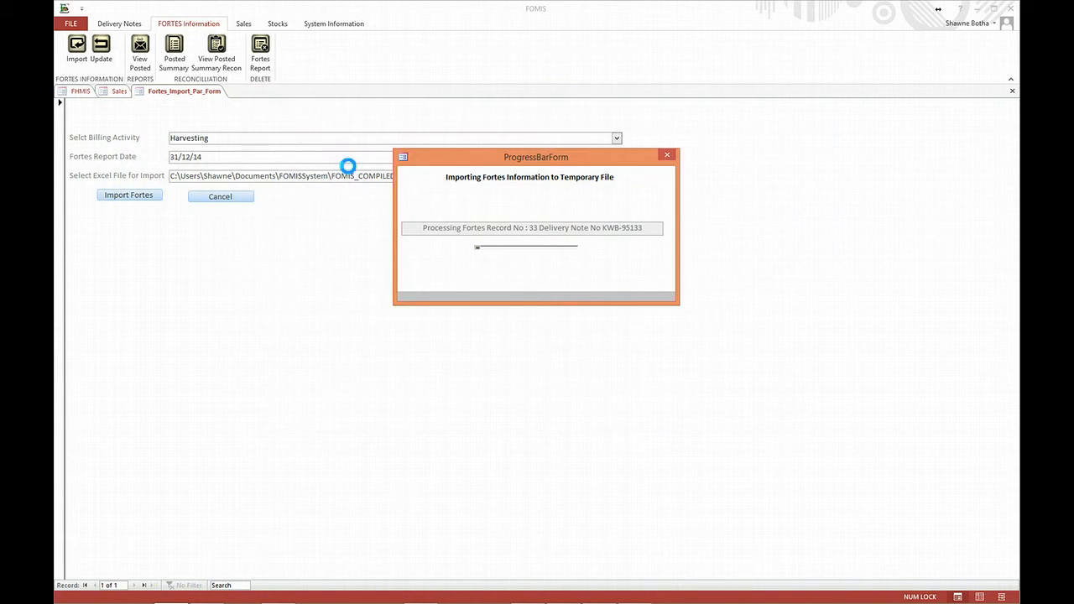
{"action": "left_click", "coordinate": [419, 327]}
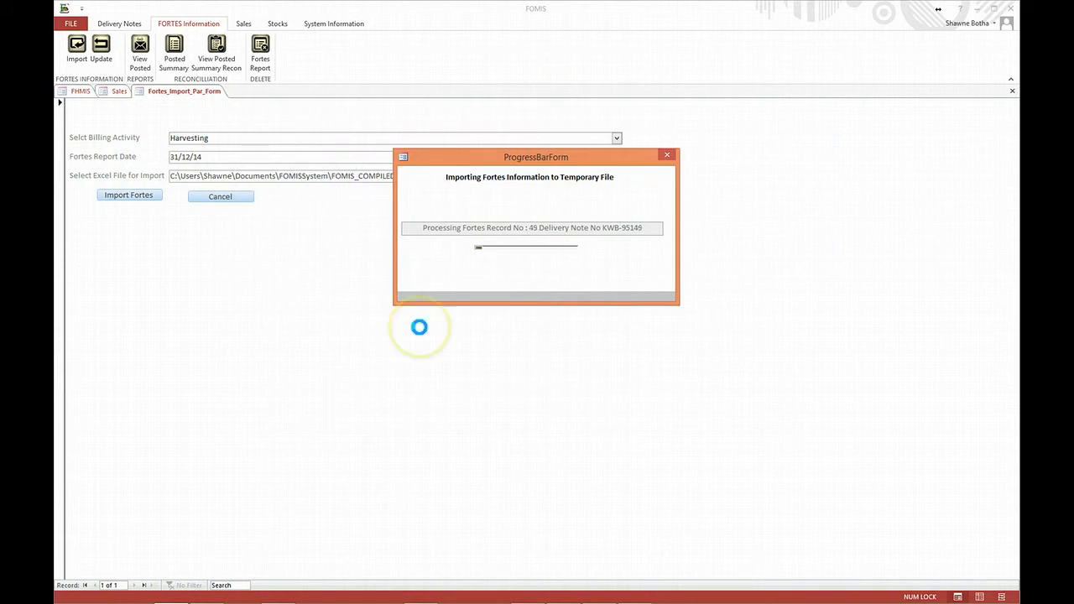
{"action": "mouse_move", "coordinate": [120, 587]}
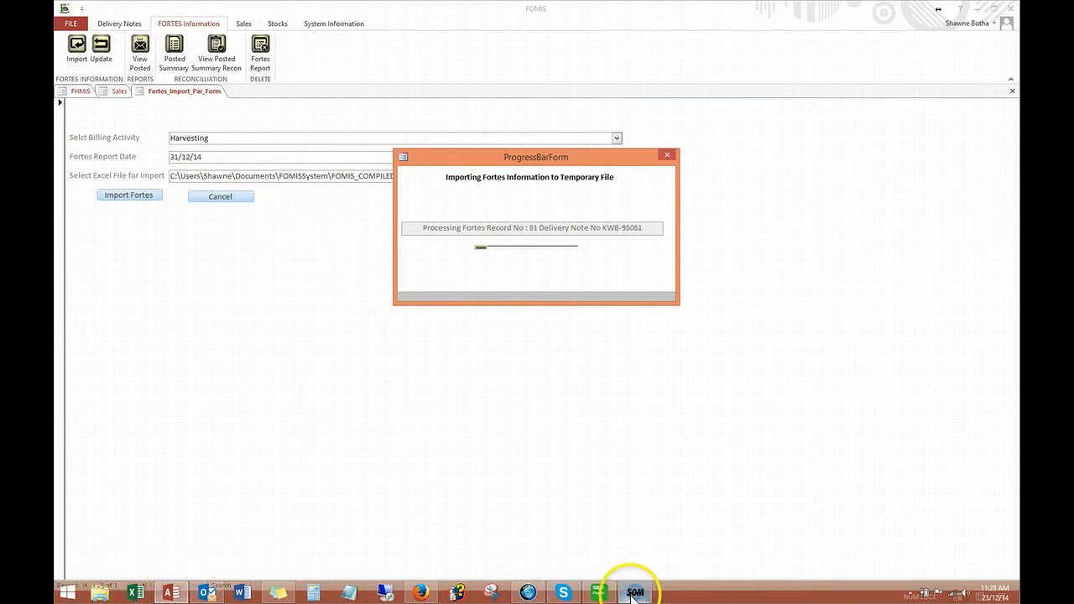
{"action": "mouse_move", "coordinate": [632, 593]}
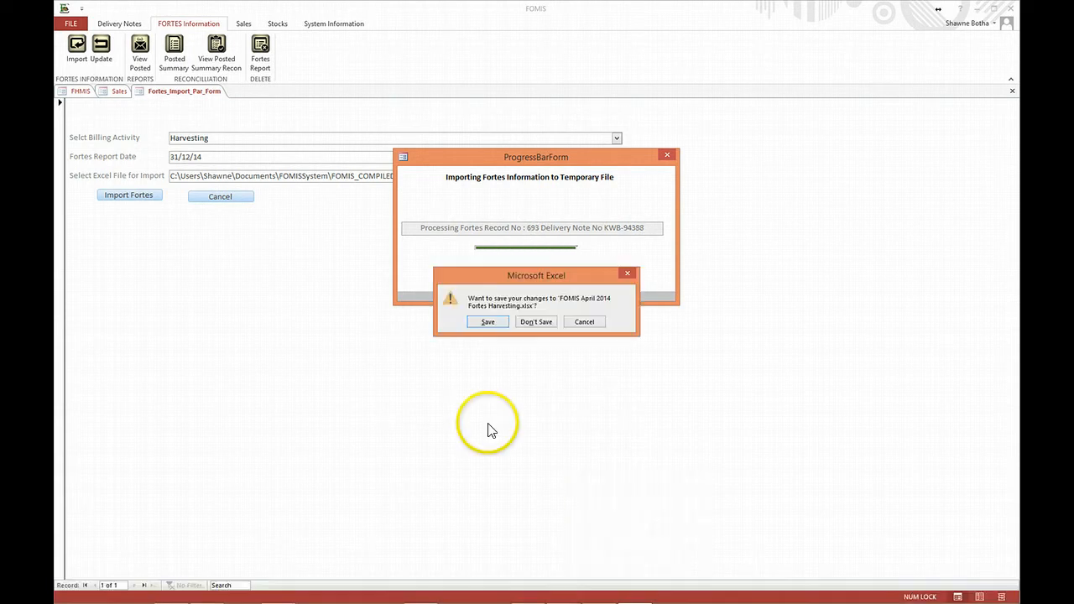
{"action": "left_click", "coordinate": [587, 323]}
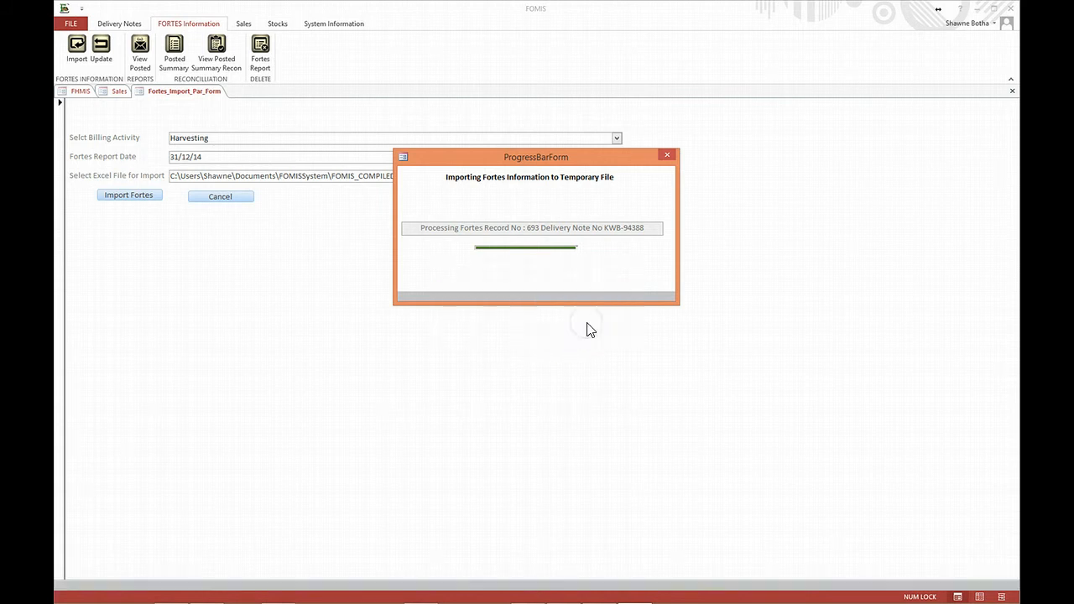
{"action": "left_click", "coordinate": [457, 336]}
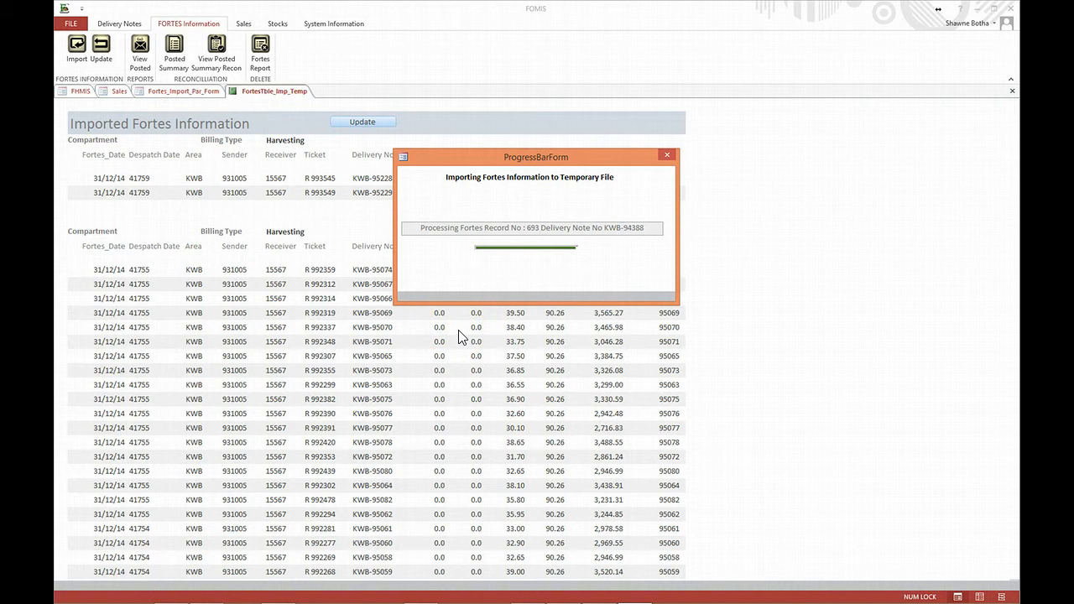
- Review the Imported Fortes Information report down to its grand total cost
{"action": "left_click", "coordinate": [268, 91]}
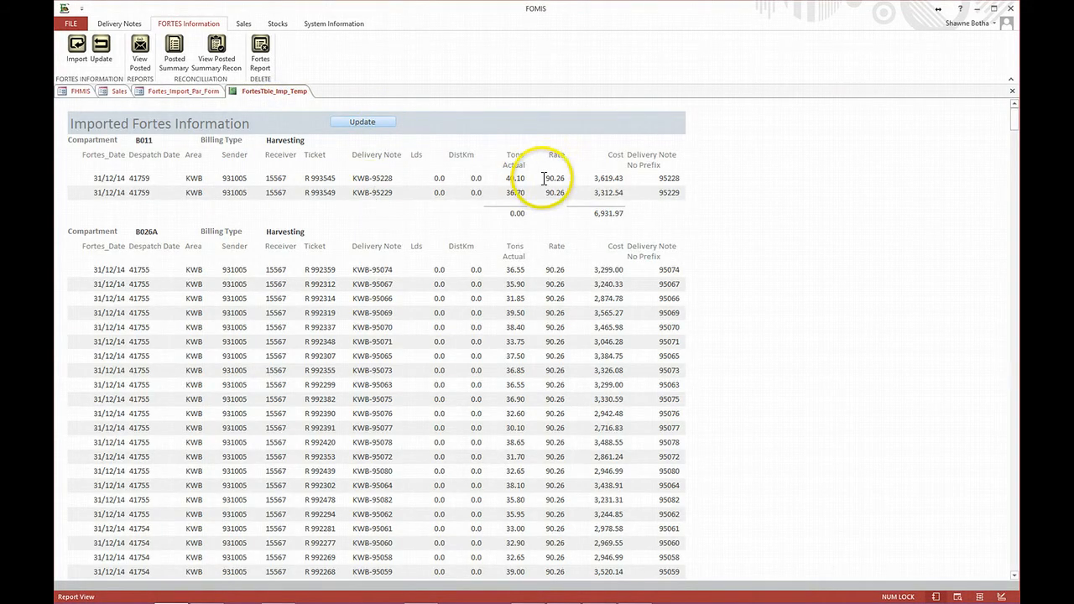
{"action": "scroll", "coordinate": [575, 329], "scroll_direction": "down", "scroll_amount": 1}
{"action": "scroll", "coordinate": [575, 328], "scroll_direction": "down", "scroll_amount": 10}
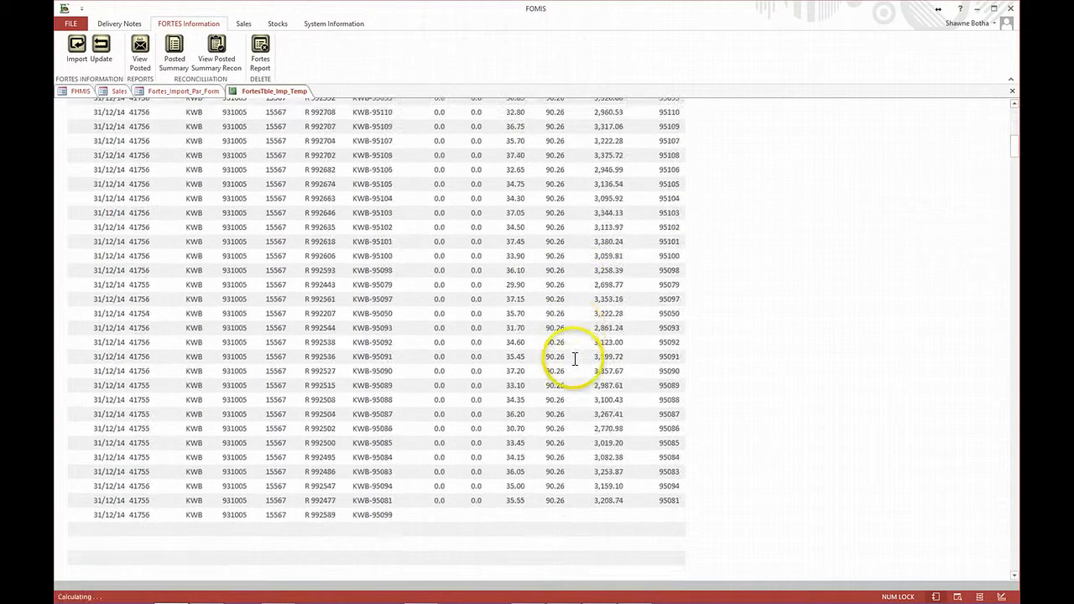
{"action": "scroll", "coordinate": [585, 377], "scroll_direction": "down", "scroll_amount": 10}
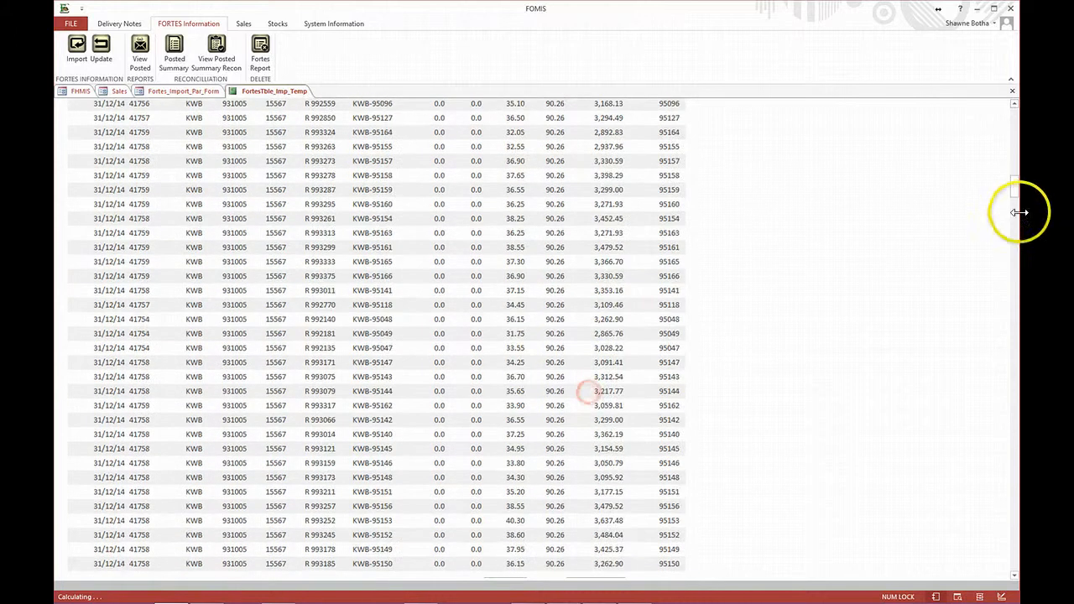
{"action": "left_click_drag", "start_coordinate": [1014, 196], "coordinate": [987, 581]}
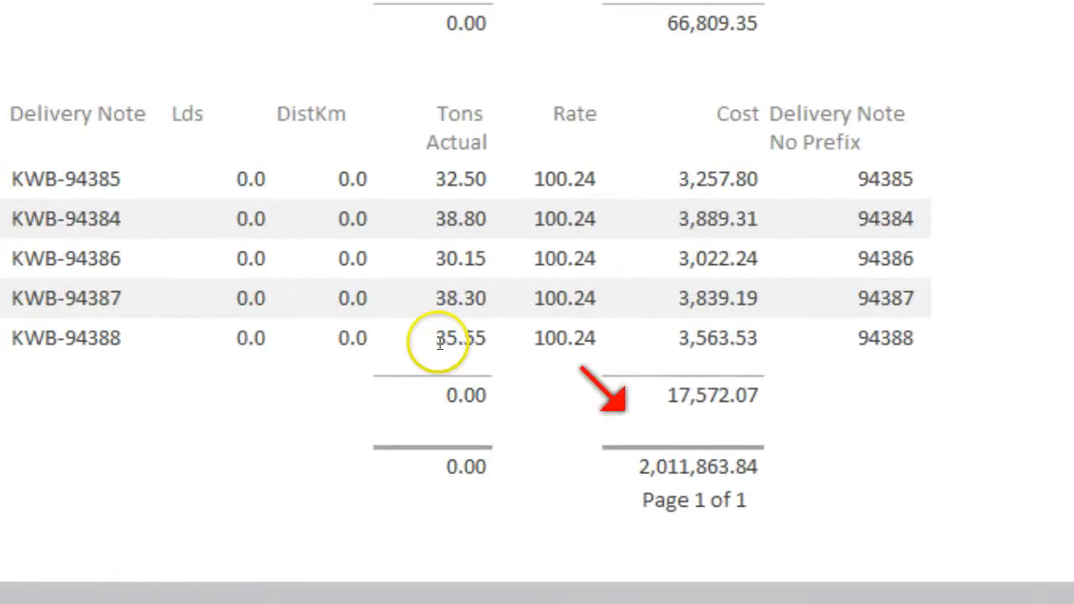
- Switch to the harvesting workbook in Excel and examine the report's total cost excluding VAT at the end of Sheet1
{"action": "key", "text": "alt+Tab"}
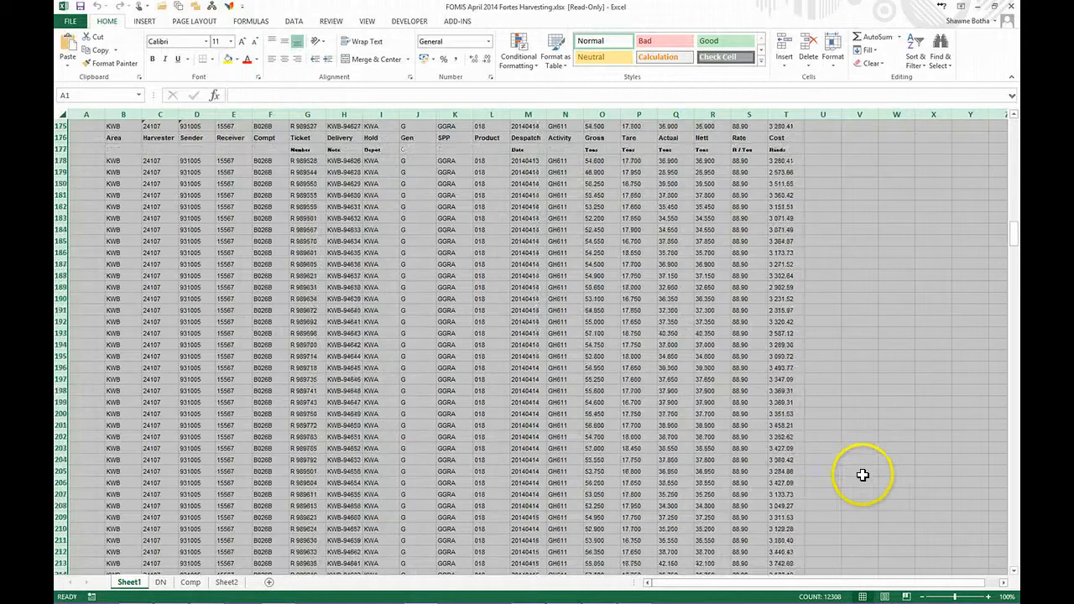
{"action": "scroll", "coordinate": [859, 483], "scroll_direction": "down", "scroll_amount": 20}
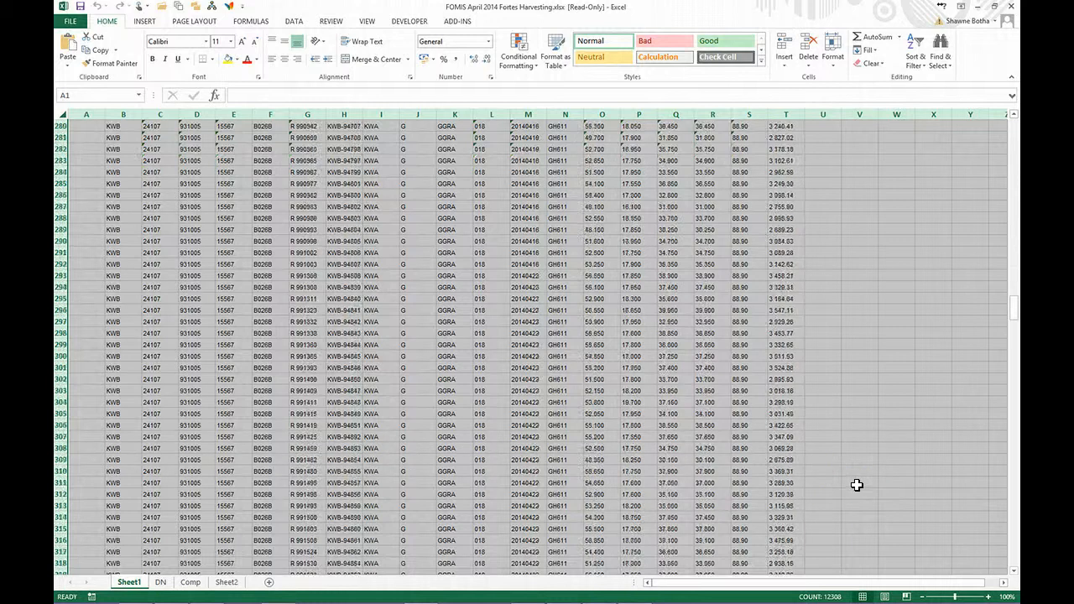
{"action": "scroll", "coordinate": [857, 485], "scroll_direction": "down", "scroll_amount": 20}
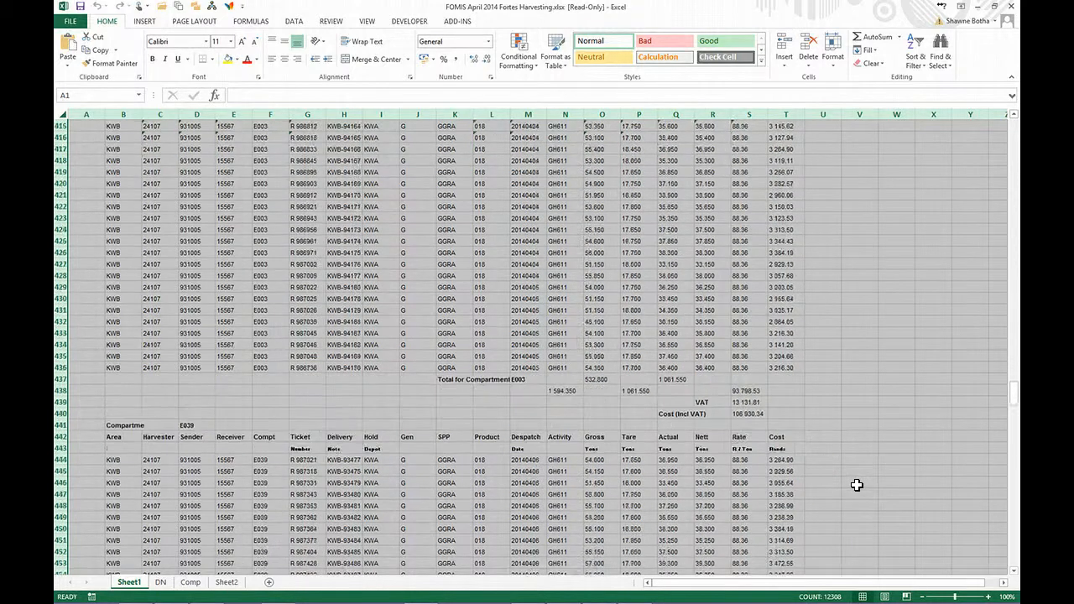
{"action": "scroll", "coordinate": [857, 485], "scroll_direction": "down", "scroll_amount": 20}
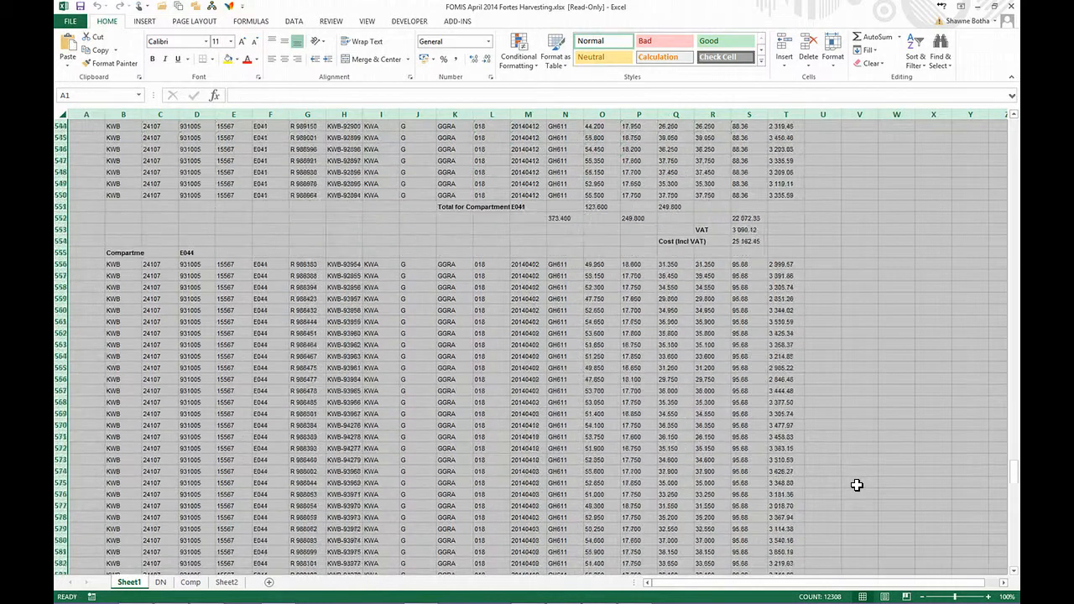
{"action": "scroll", "coordinate": [857, 485], "scroll_direction": "down", "scroll_amount": 20}
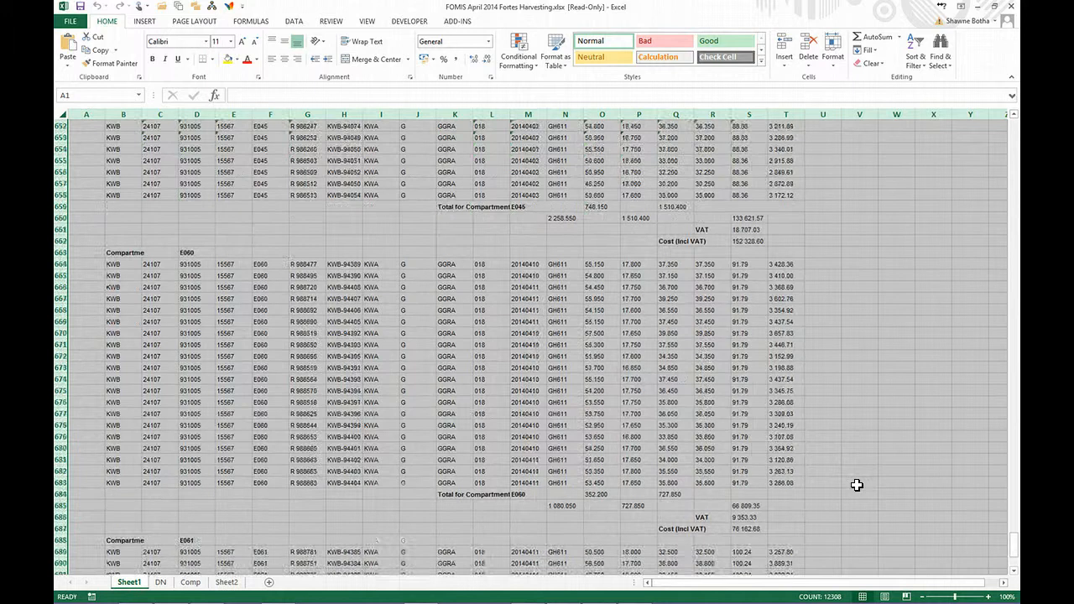
{"action": "scroll", "coordinate": [857, 485], "scroll_direction": "down", "scroll_amount": 14}
{"action": "scroll", "coordinate": [818, 459], "scroll_direction": "up", "scroll_amount": 3}
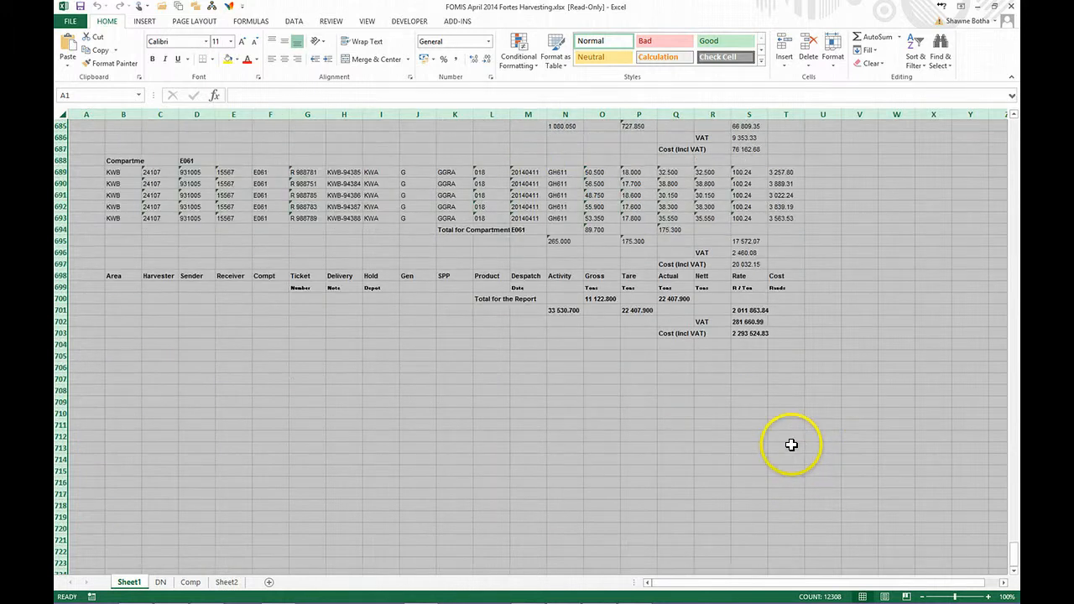
{"action": "left_click", "coordinate": [750, 311]}
{"action": "left_click", "coordinate": [676, 391]}
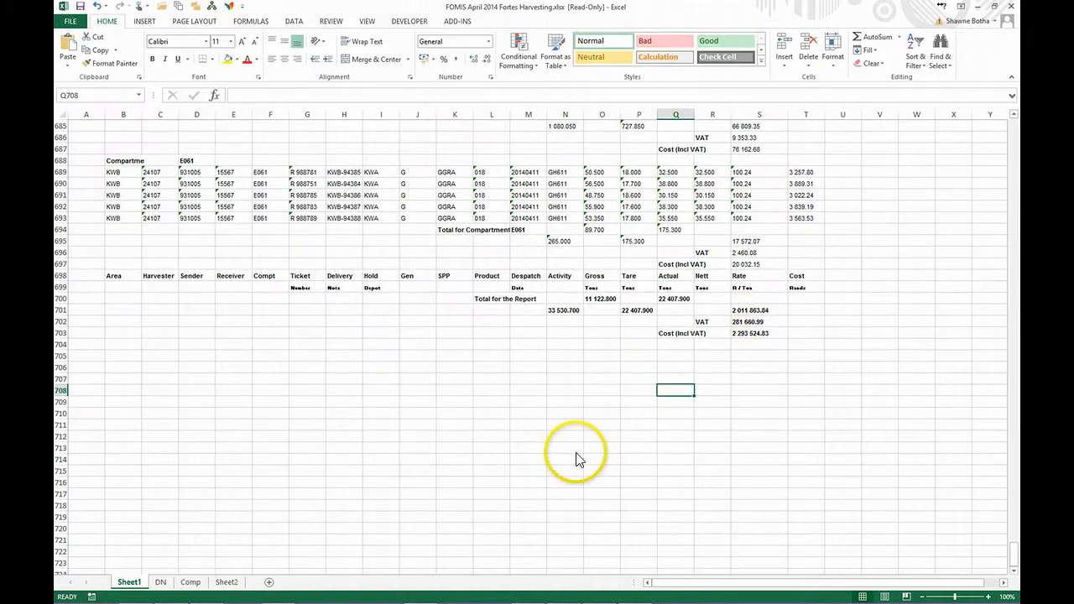
- Switch back to FOMIS and compare the Imported Fortes Information report's grand total cost with the Excel total
{"action": "key", "text": "alt+Tab"}
{"action": "key", "text": "alt+Tab"}
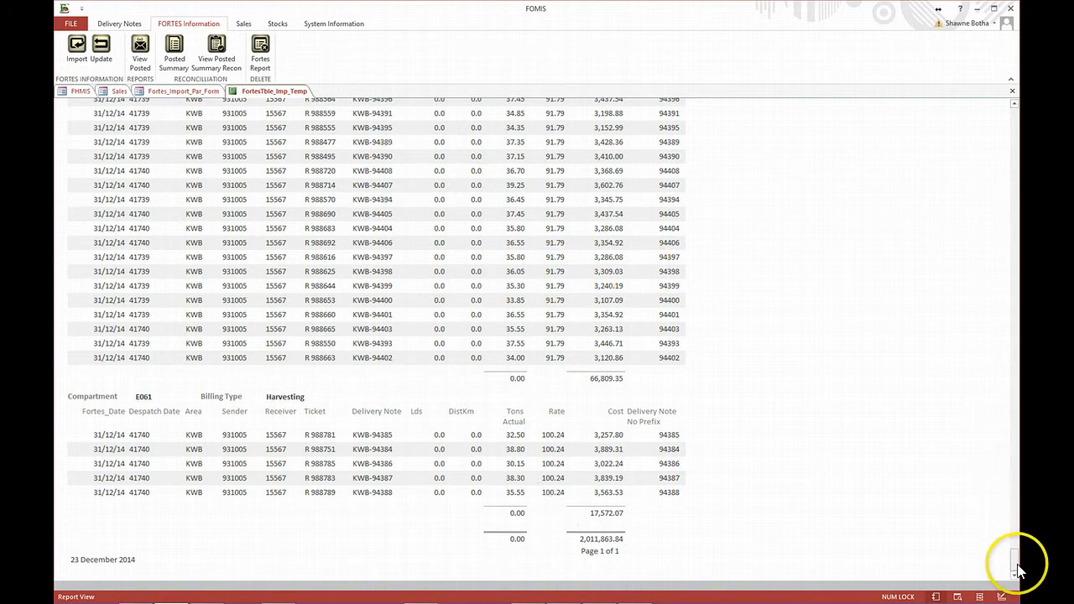
{"action": "left_click_drag", "start_coordinate": [1013, 532], "coordinate": [1016, 108]}
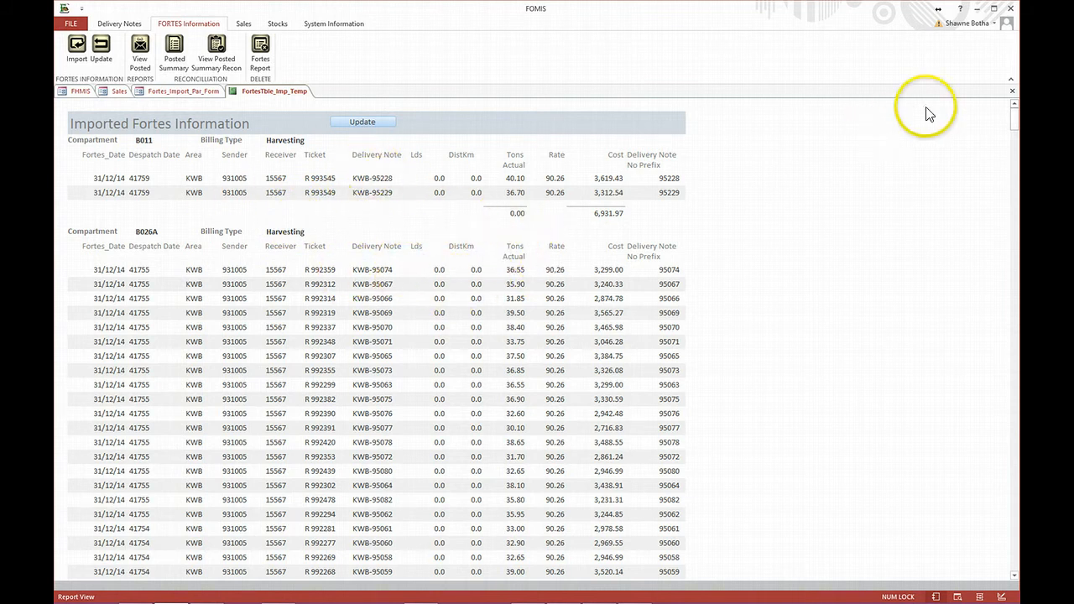
- Close the Imported Fortes Information report and the Fortes import form, and exit the Sales module
{"action": "left_click", "coordinate": [1014, 93]}
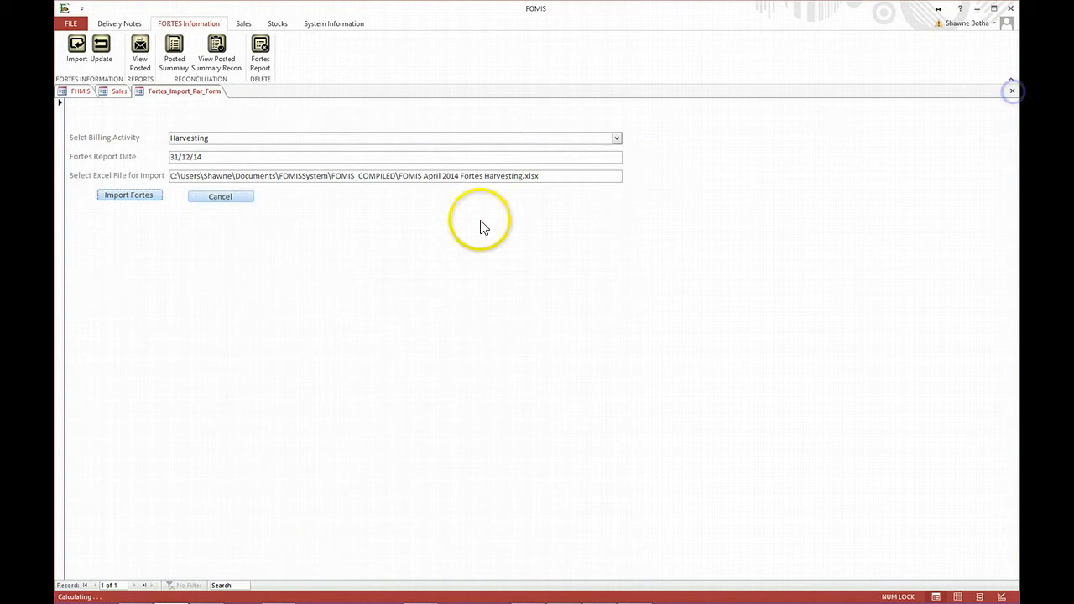
{"action": "left_click", "coordinate": [220, 200]}
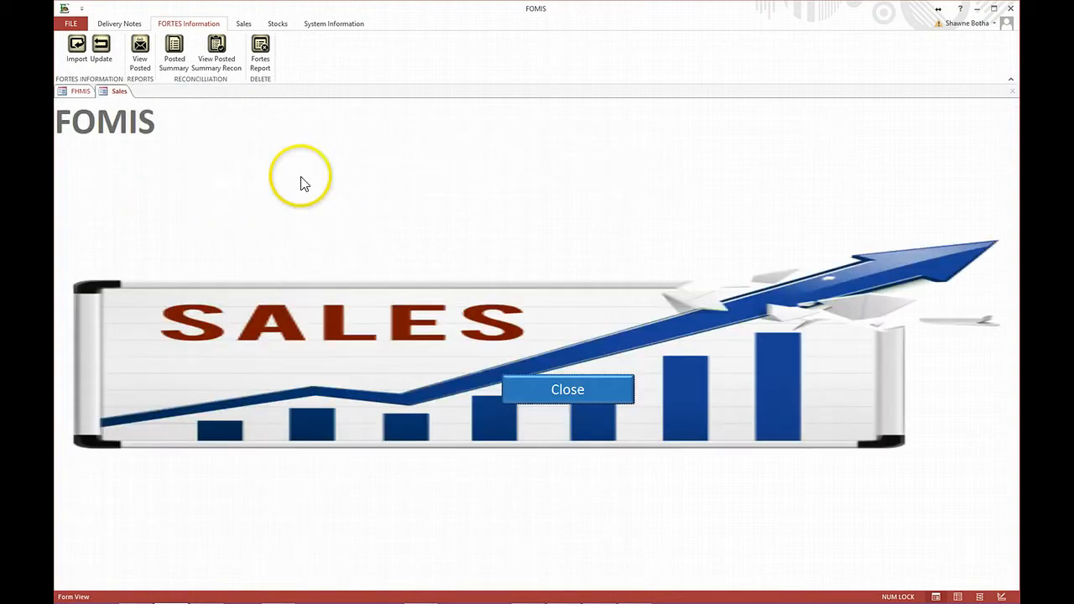
{"action": "left_click", "coordinate": [566, 389]}
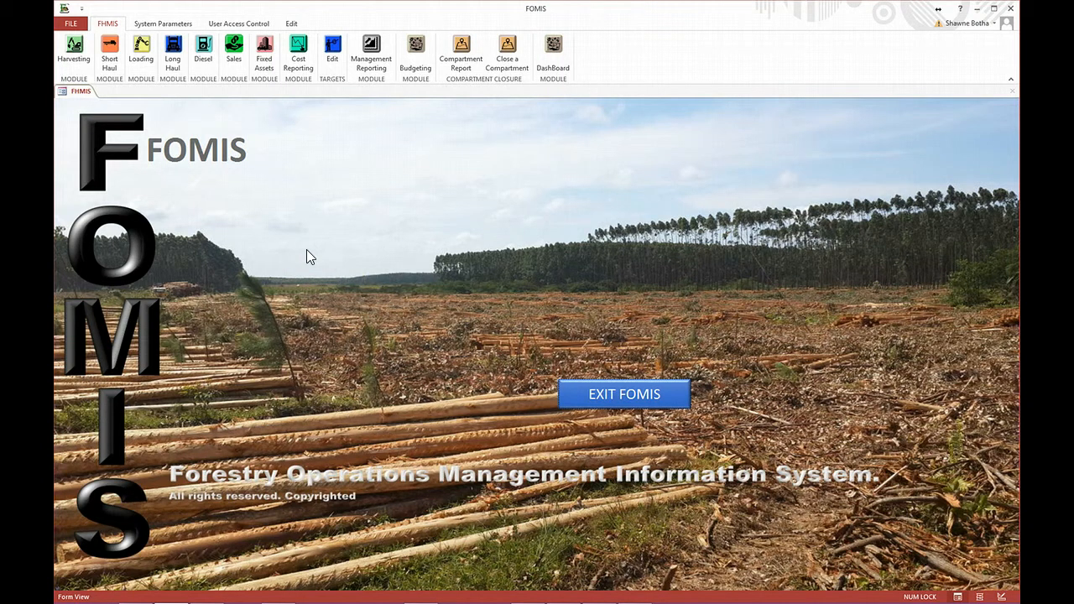
{"action": "left_click", "coordinate": [285, 201]}
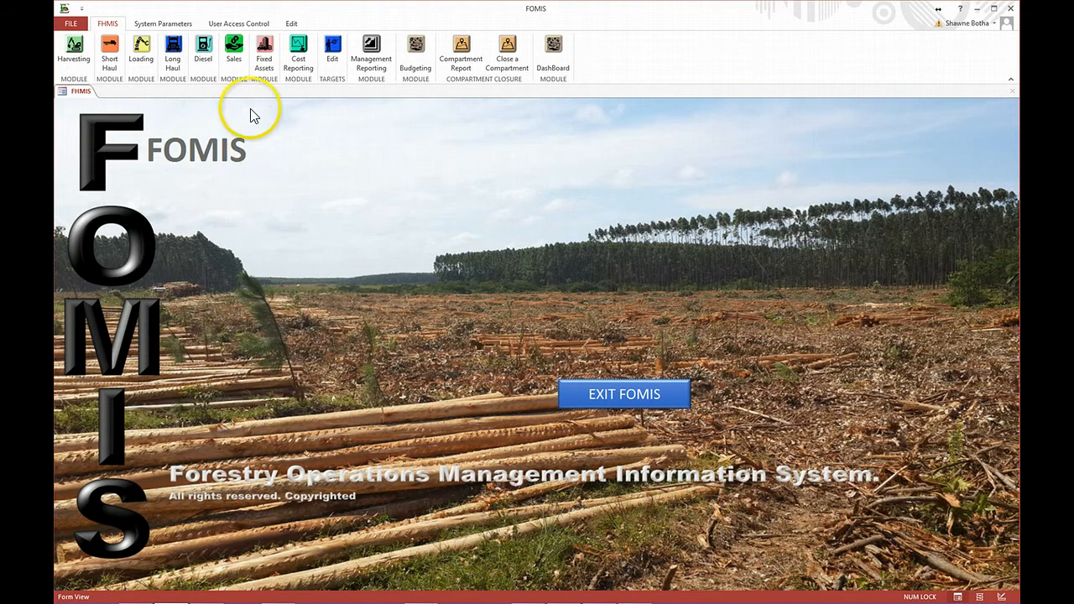
- Open the parameter form for the Diesel module's Reconciliation report
{"action": "left_click", "coordinate": [213, 56]}
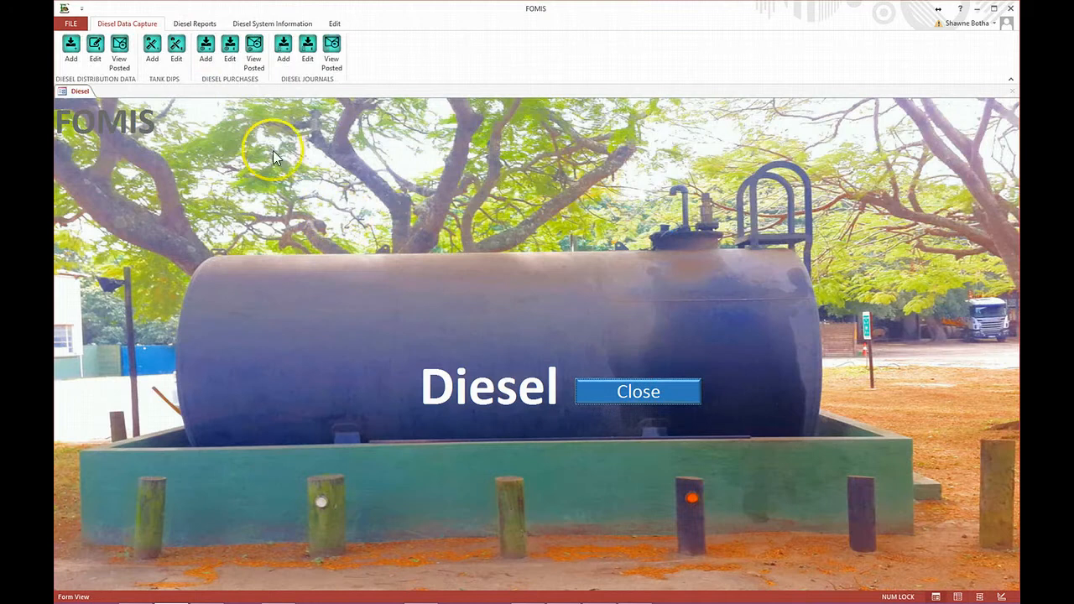
{"action": "left_click", "coordinate": [203, 25]}
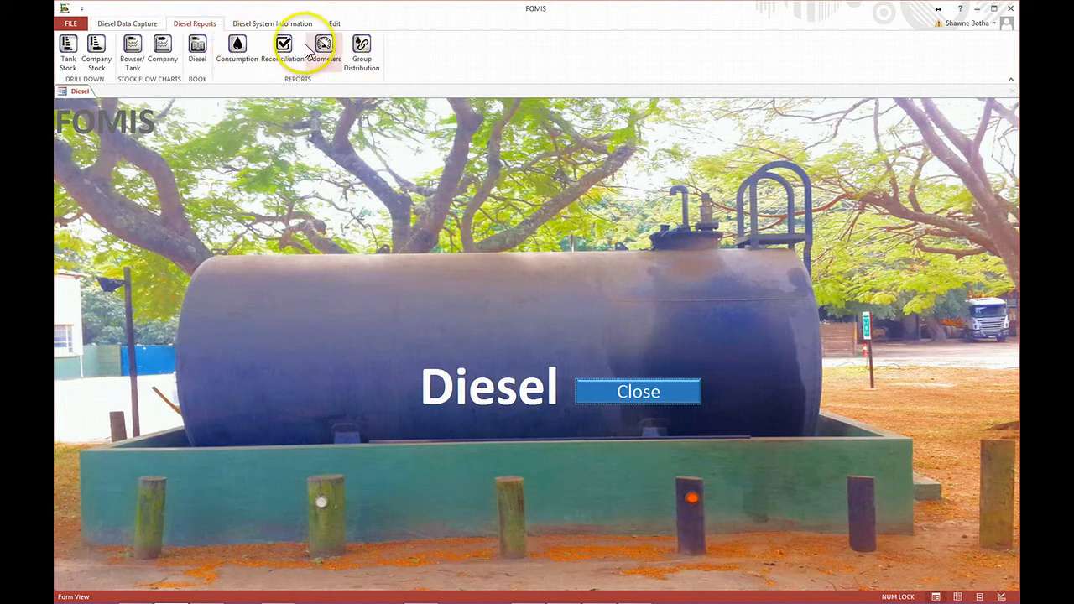
{"action": "left_click", "coordinate": [283, 46]}
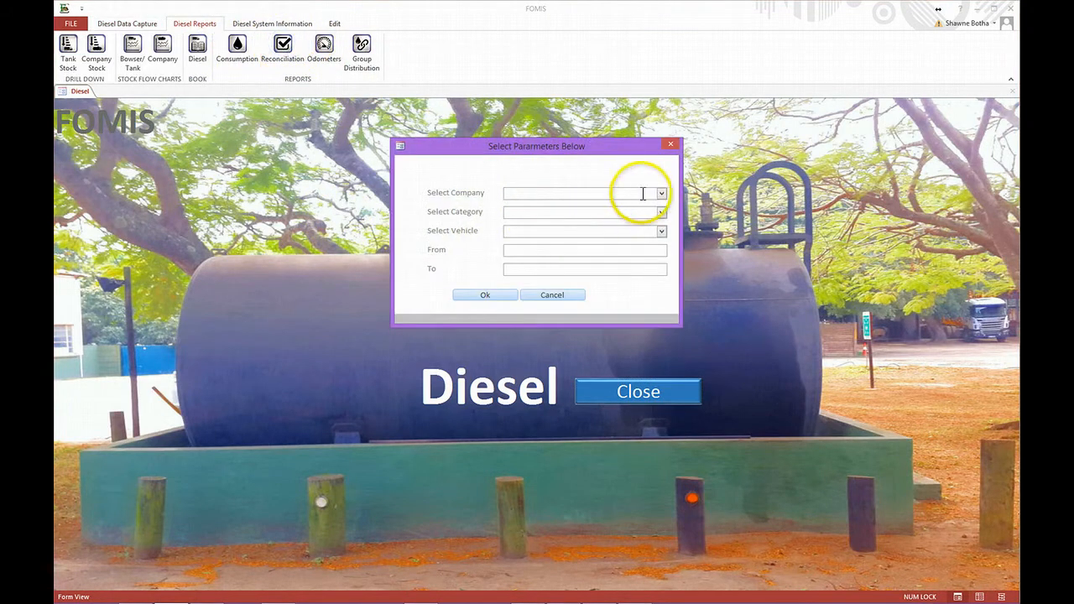
- Generate the diesel reconciliation for FOMIS Harvesting, category *ALL*, vehicle *, from 01/03/14 to 31/03/14, sorted by bowser
{"action": "left_click", "coordinate": [661, 193]}
{"action": "left_click", "coordinate": [537, 249]}
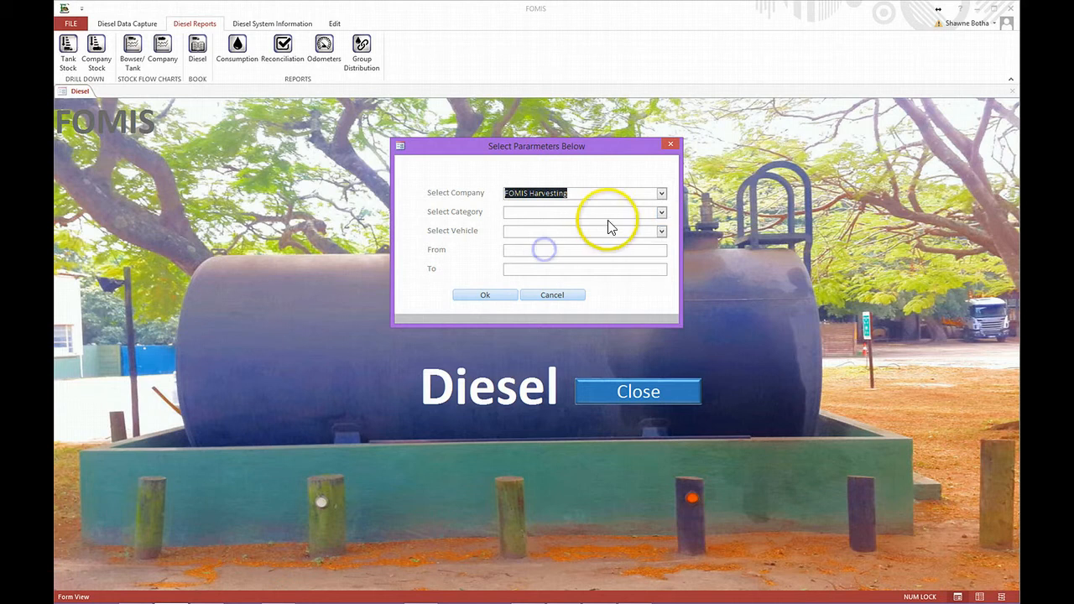
{"action": "left_click", "coordinate": [661, 213]}
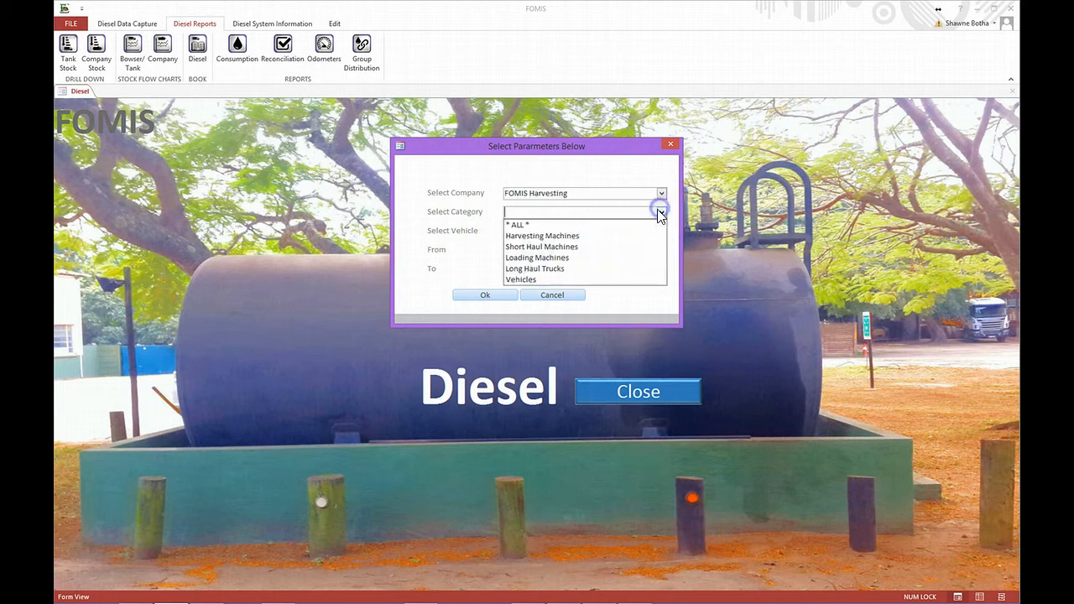
{"action": "left_click", "coordinate": [576, 225]}
{"action": "left_click", "coordinate": [661, 233]}
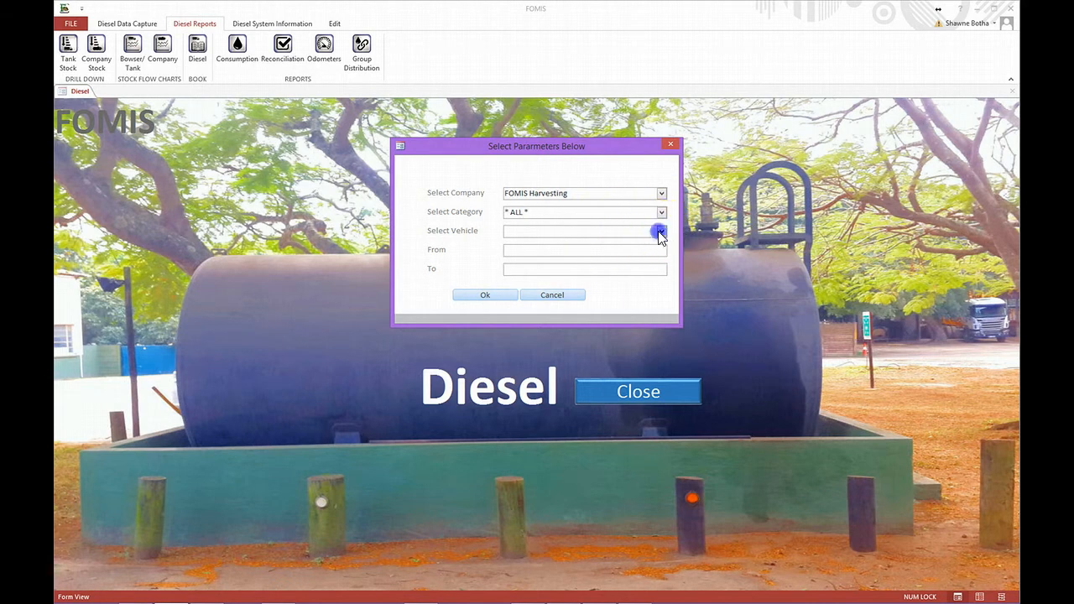
{"action": "left_click", "coordinate": [595, 244]}
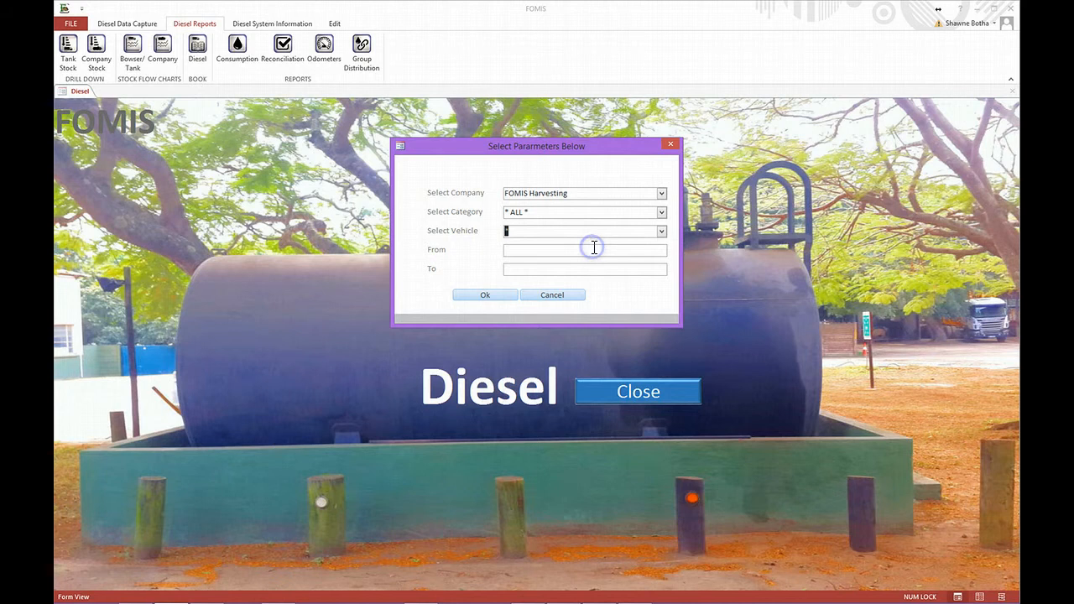
{"action": "left_click", "coordinate": [630, 249]}
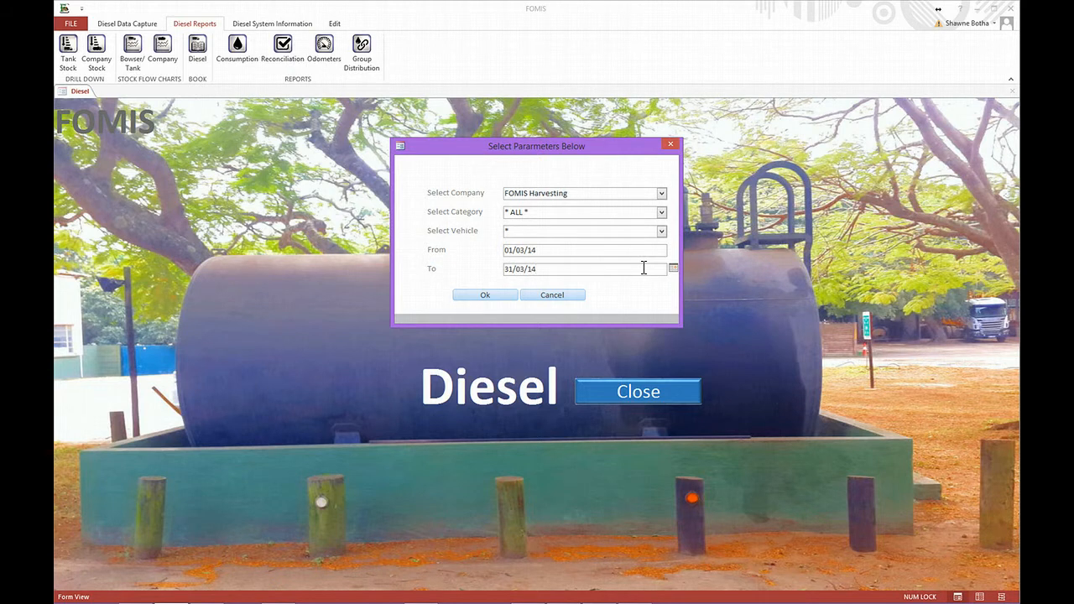
{"action": "left_click", "coordinate": [495, 295]}
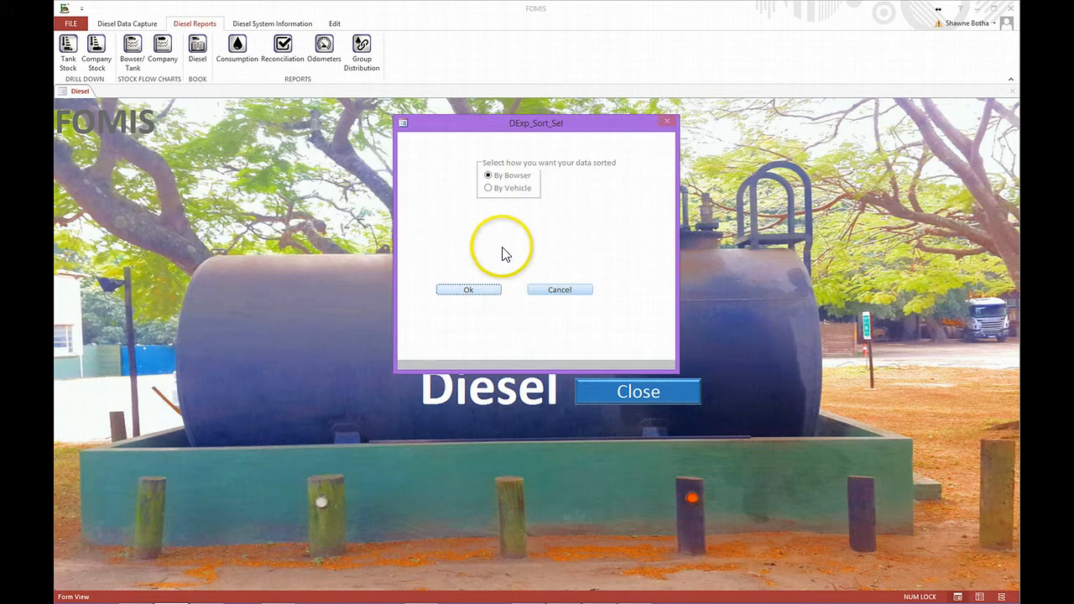
{"action": "left_click", "coordinate": [480, 291]}
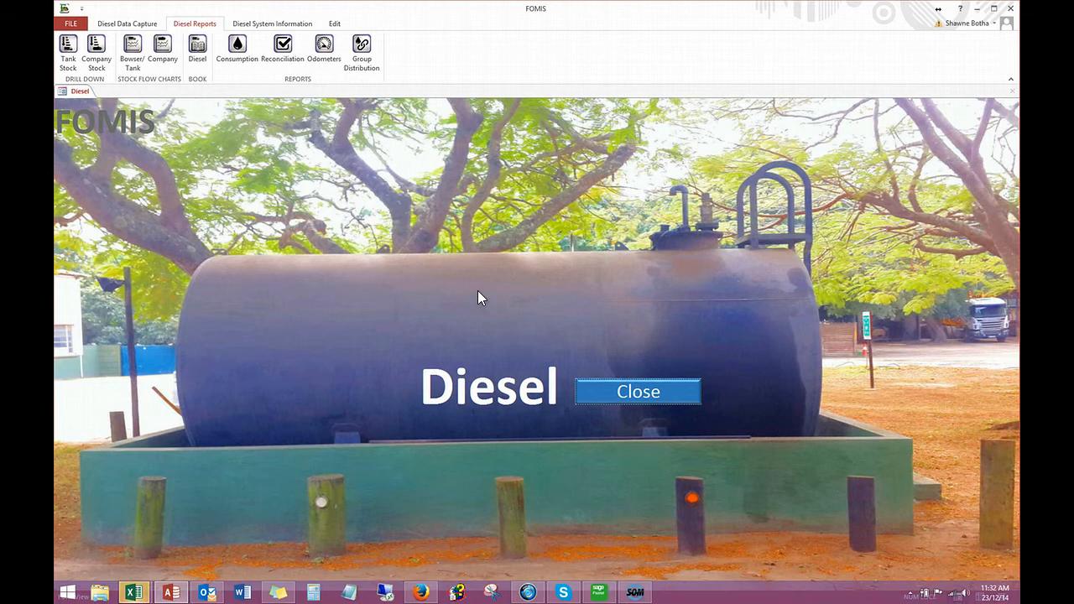
- Switch to the exported Book1 workbook in Excel, maximize it, and review the diesel issues and check columns
{"action": "mouse_move", "coordinate": [134, 593]}
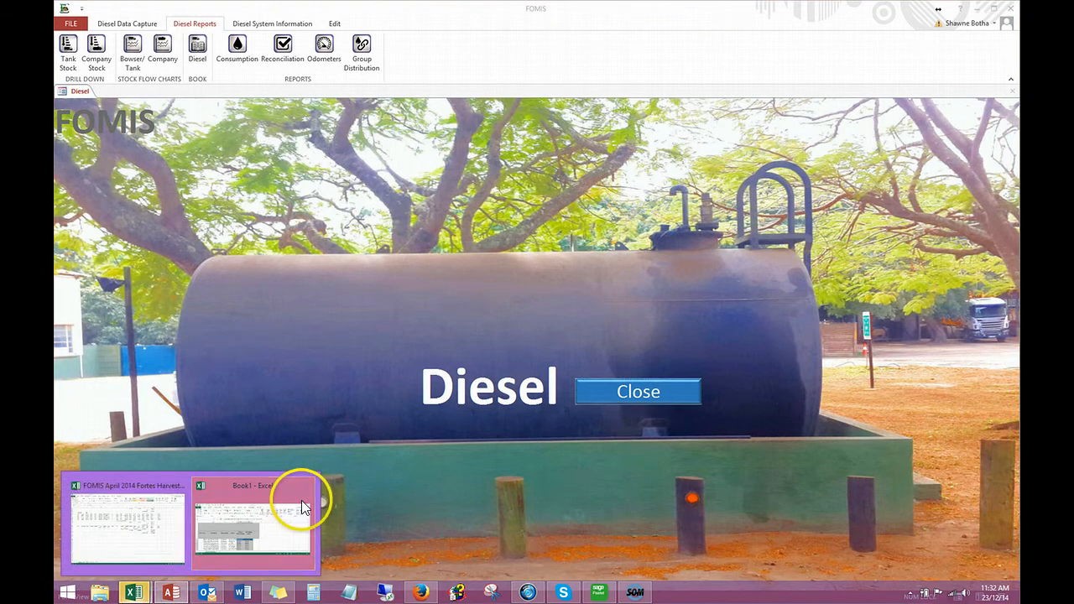
{"action": "left_click", "coordinate": [241, 535]}
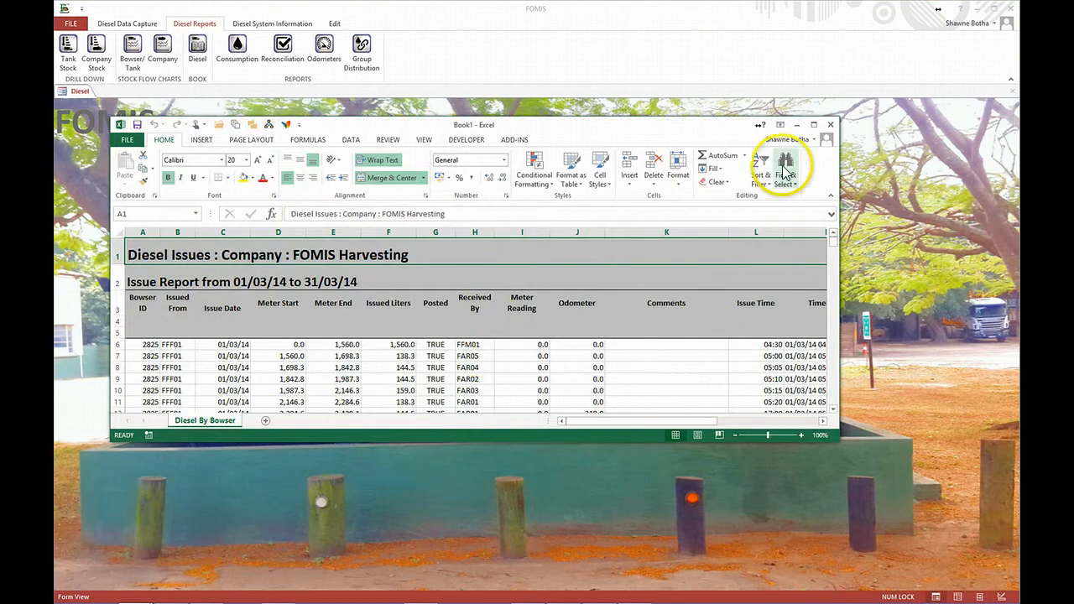
{"action": "left_click", "coordinate": [815, 128]}
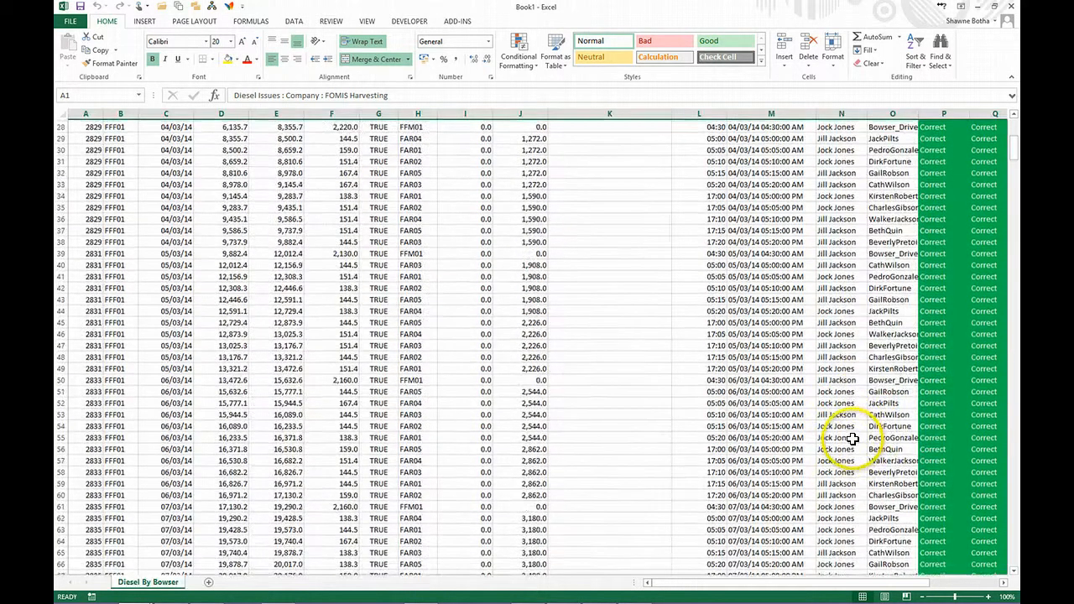
{"action": "scroll", "coordinate": [851, 437], "scroll_direction": "up", "scroll_amount": 15}
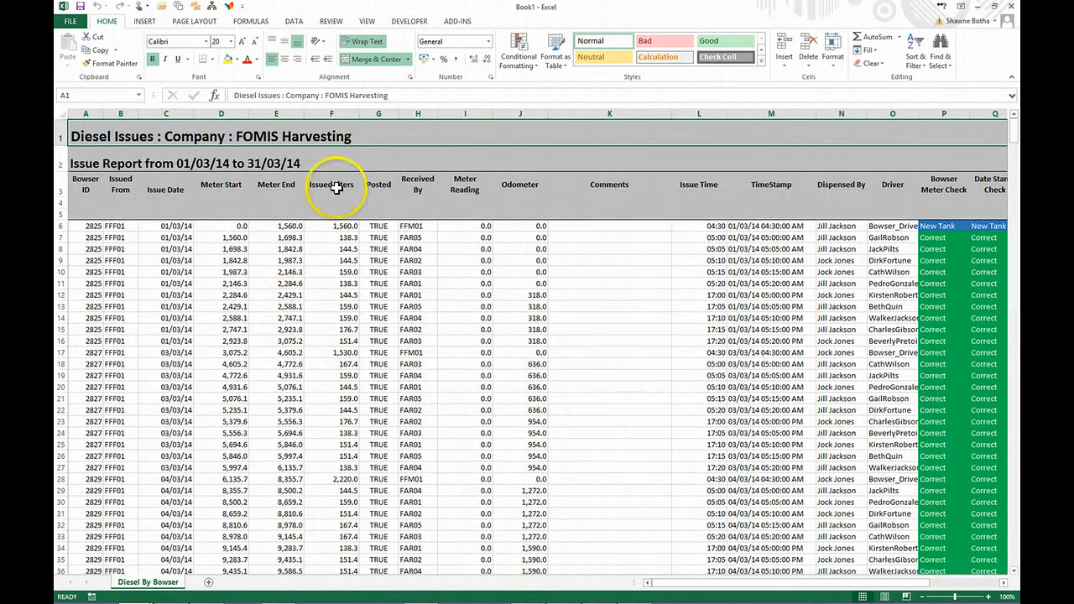
- Select the diesel issue table from the Bowser ID header in A3 and add filters to its columns
{"action": "left_click_drag", "start_coordinate": [73, 177], "coordinate": [862, 597]}
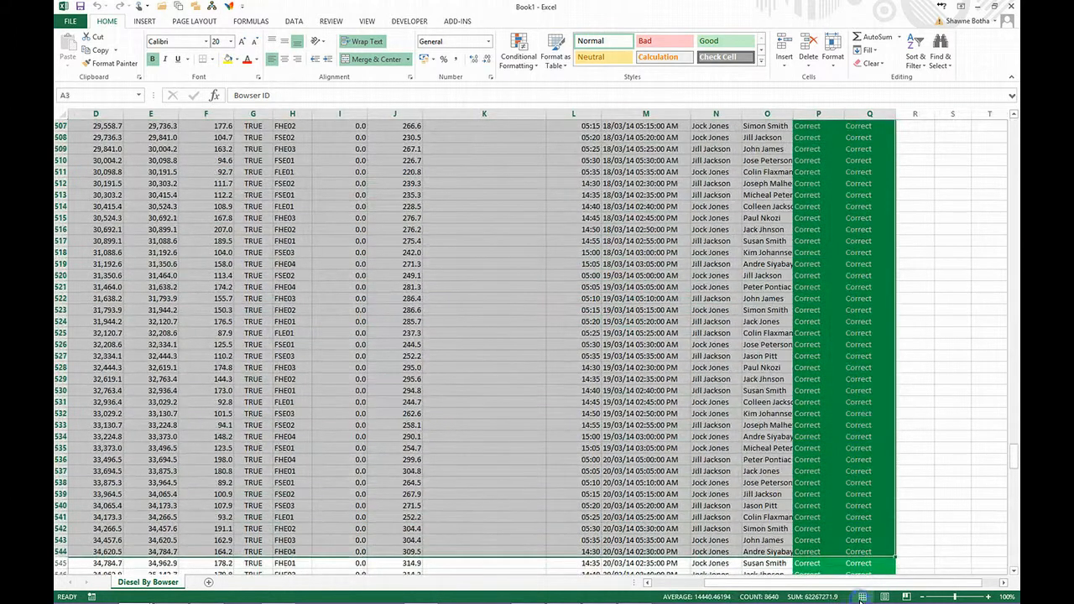
{"action": "left_click", "coordinate": [294, 21]}
{"action": "left_click", "coordinate": [357, 46]}
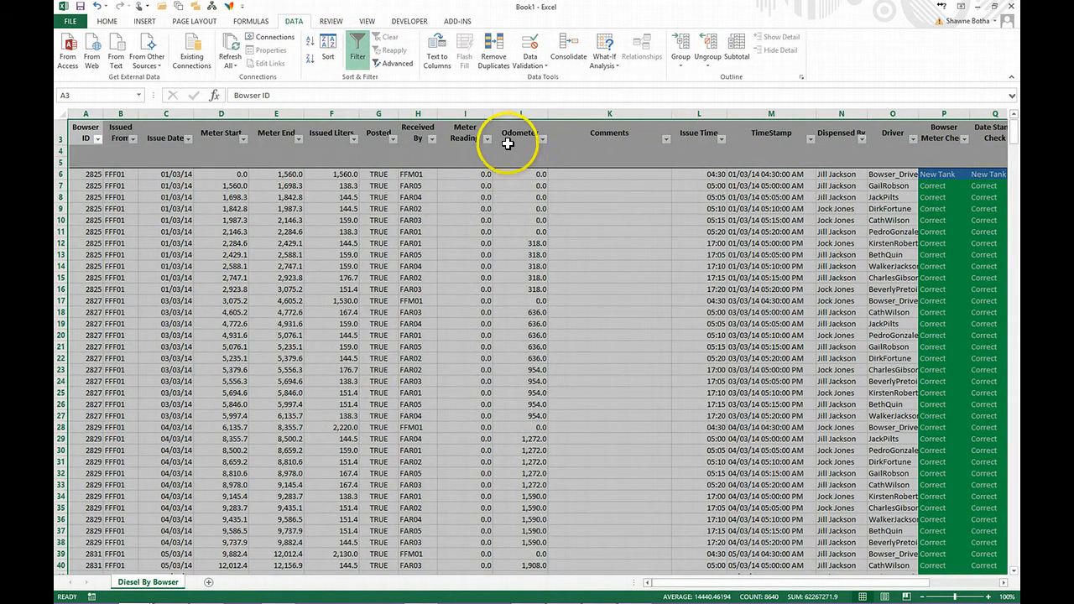
{"action": "left_click", "coordinate": [325, 49]}
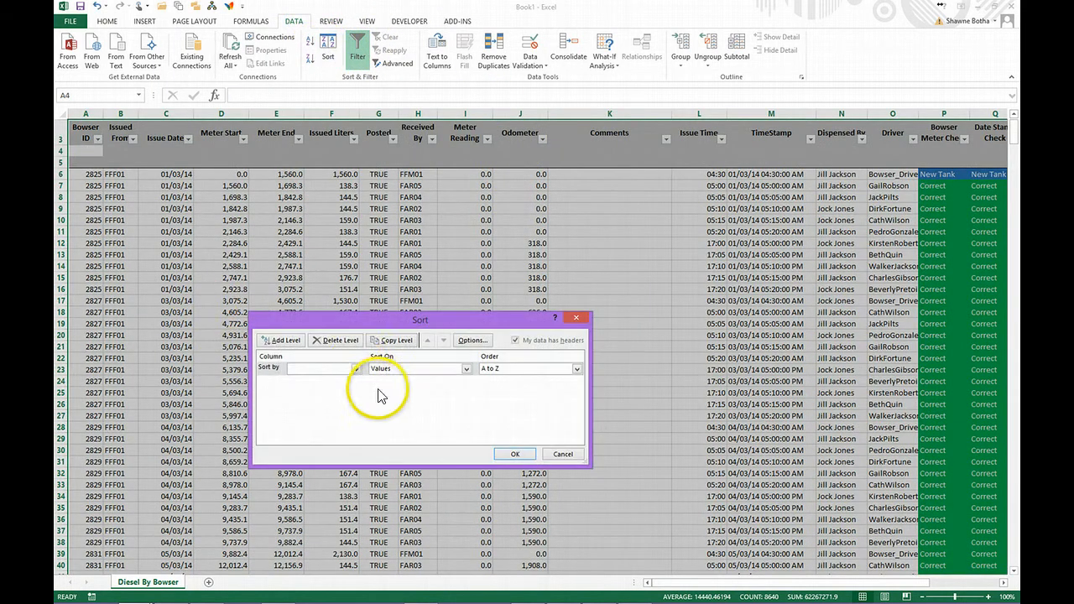
{"action": "left_click", "coordinate": [356, 369]}
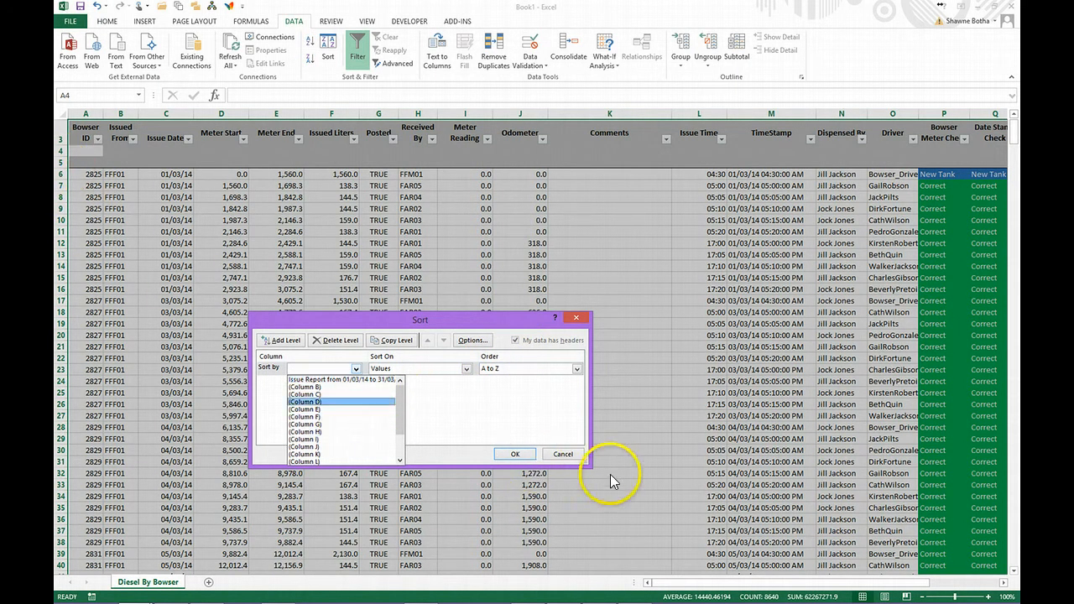
{"action": "left_click", "coordinate": [563, 455]}
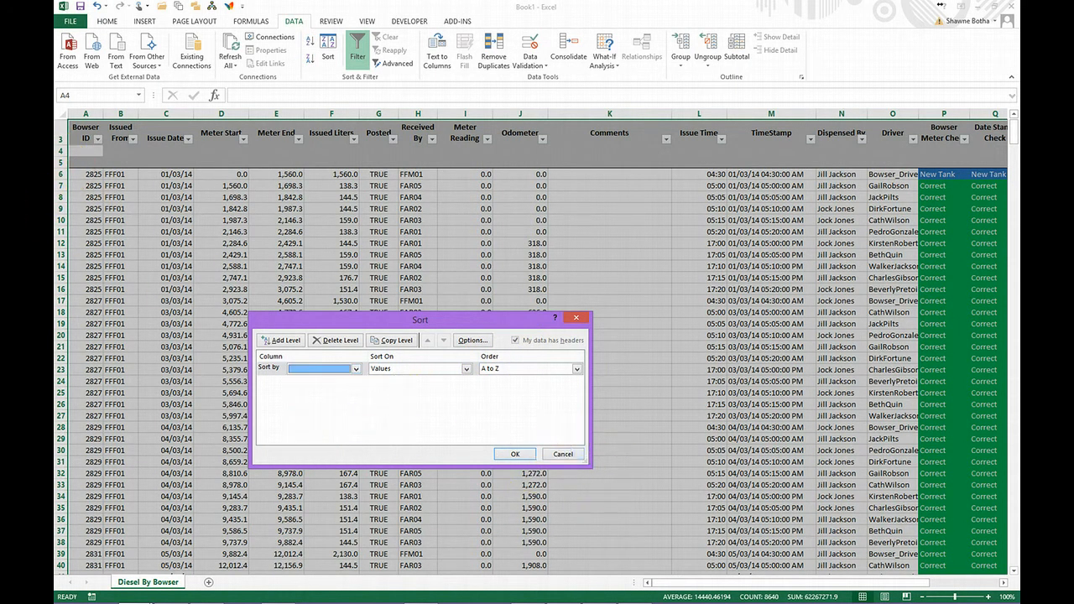
{"action": "left_click", "coordinate": [574, 454]}
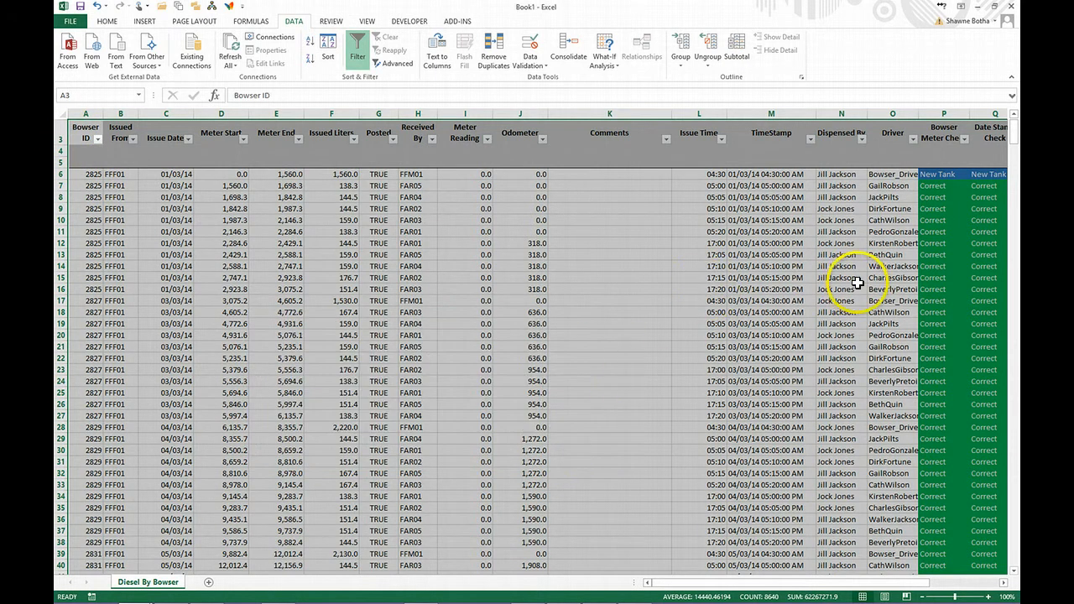
- Inspect the Bowser Meter Check formula in cell P10, and return to FOMIS to close the Diesel module
{"action": "left_click", "coordinate": [931, 217]}
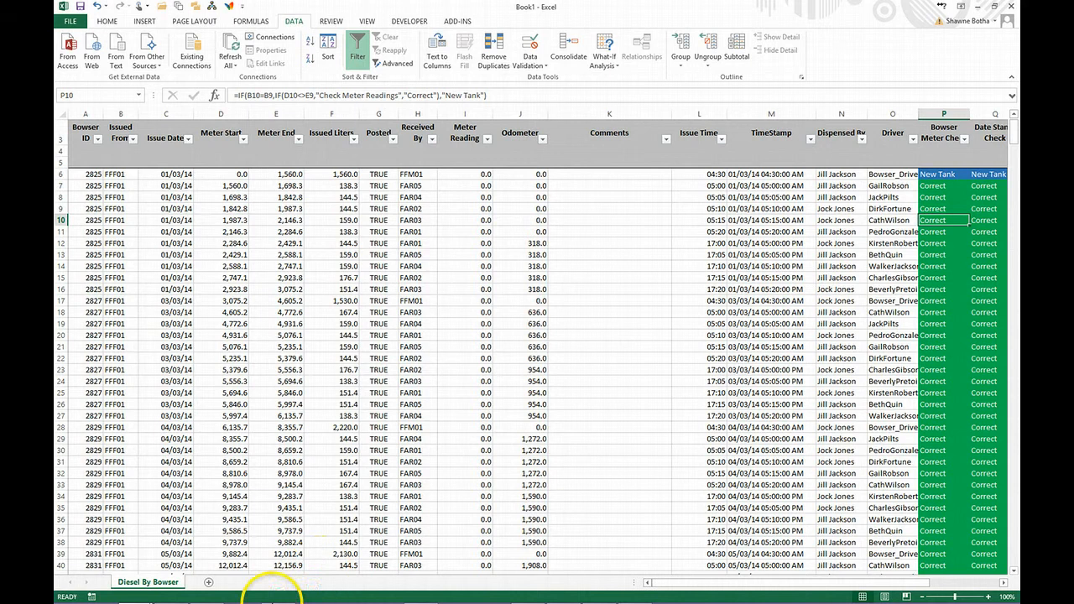
{"action": "mouse_move", "coordinate": [250, 594]}
{"action": "left_click", "coordinate": [172, 594]}
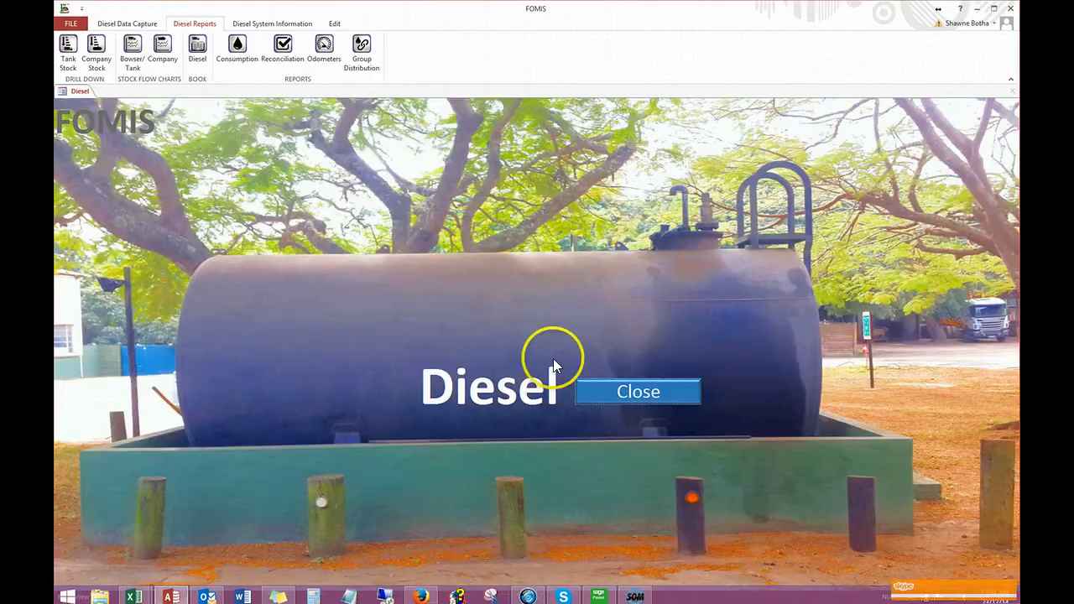
{"action": "left_click", "coordinate": [619, 391]}
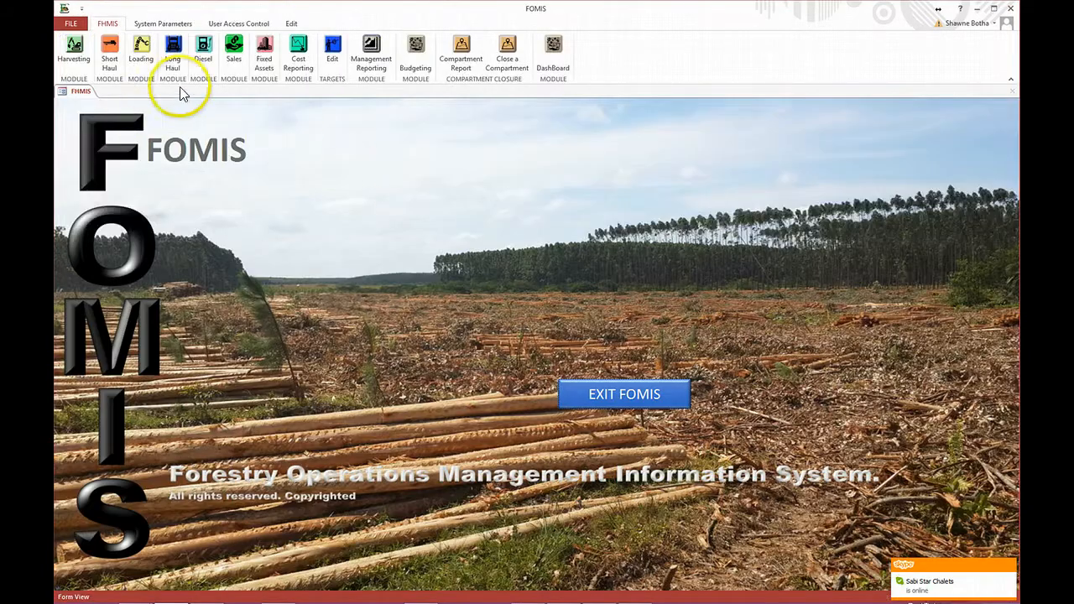
- Open the parameter form for the Sales module's stock report using waybills
{"action": "left_click", "coordinate": [238, 52]}
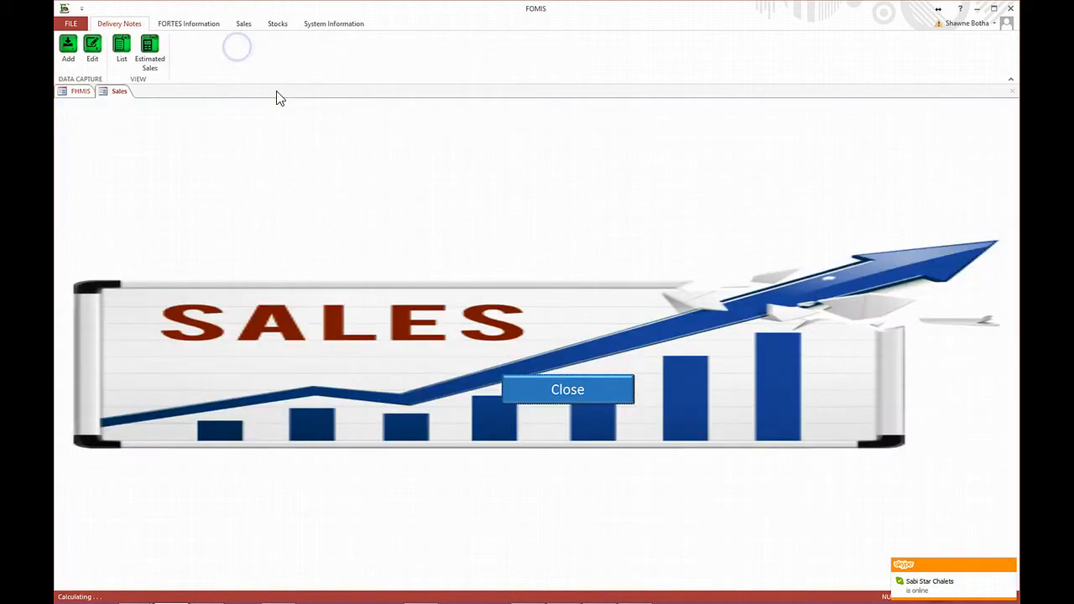
{"action": "left_click", "coordinate": [273, 26]}
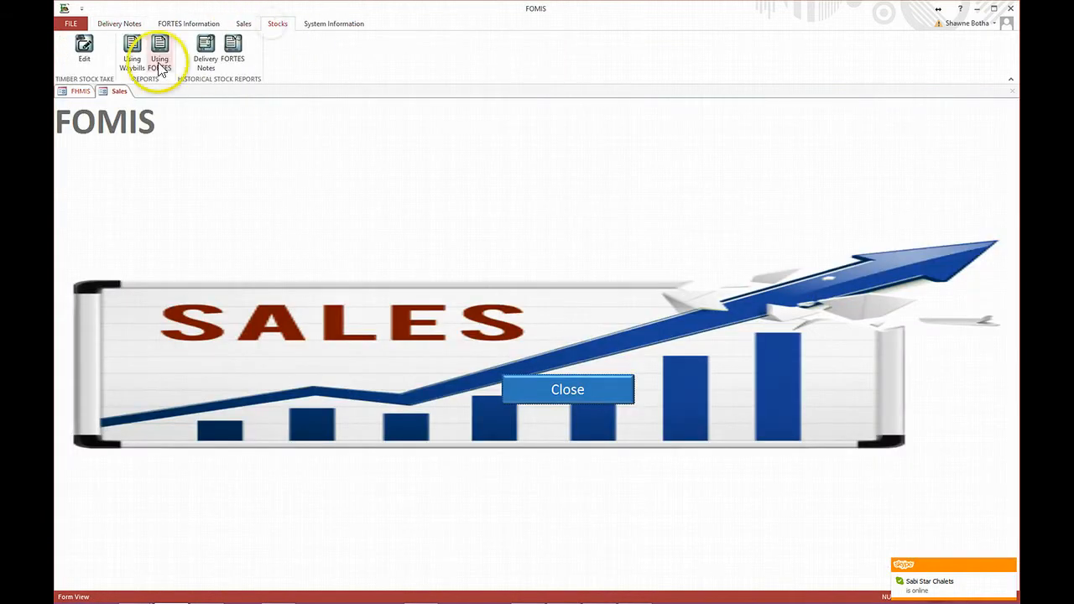
{"action": "left_click", "coordinate": [132, 50]}
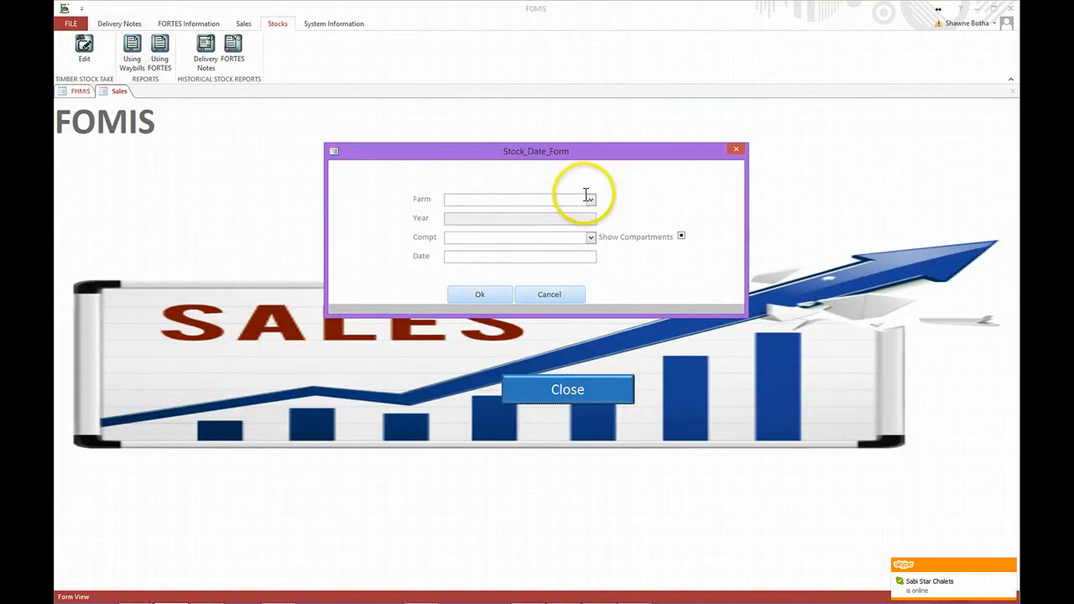
- Generate the waybill stock report for all farms and compartments, with compartments shown, as at 30/04/14, and export it to Excel
{"action": "left_click", "coordinate": [591, 199]}
{"action": "left_click", "coordinate": [508, 214]}
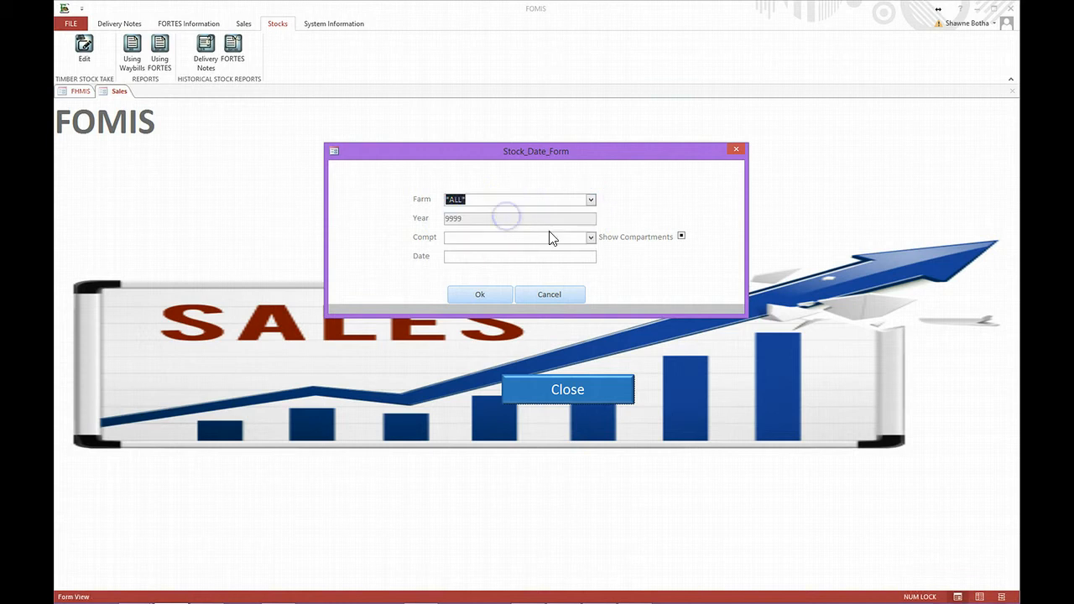
{"action": "left_click", "coordinate": [591, 238]}
{"action": "left_click", "coordinate": [564, 249]}
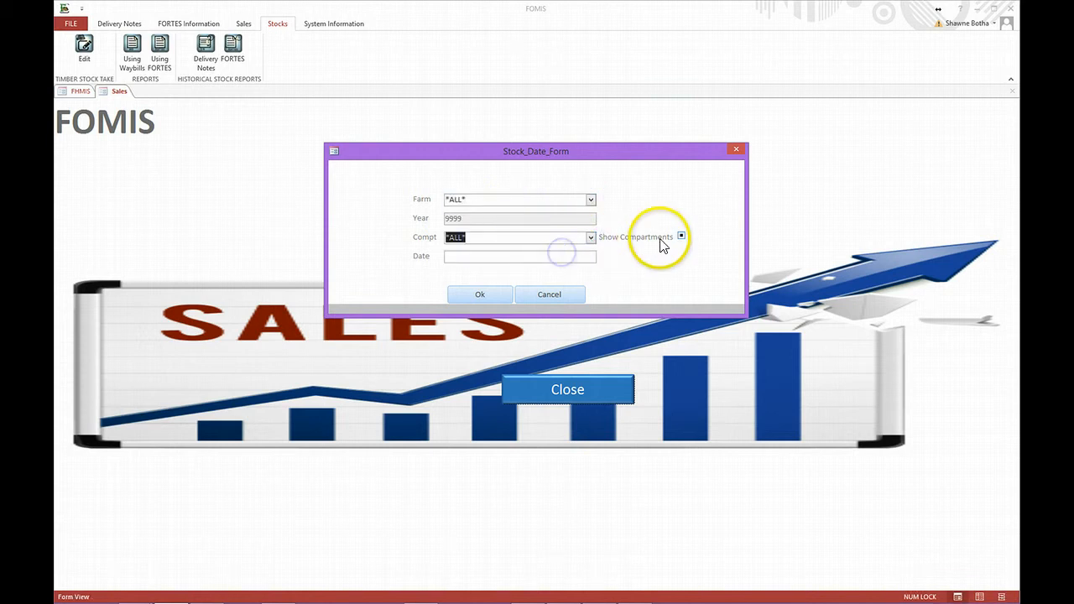
{"action": "left_click", "coordinate": [682, 238]}
{"action": "left_click", "coordinate": [534, 255]}
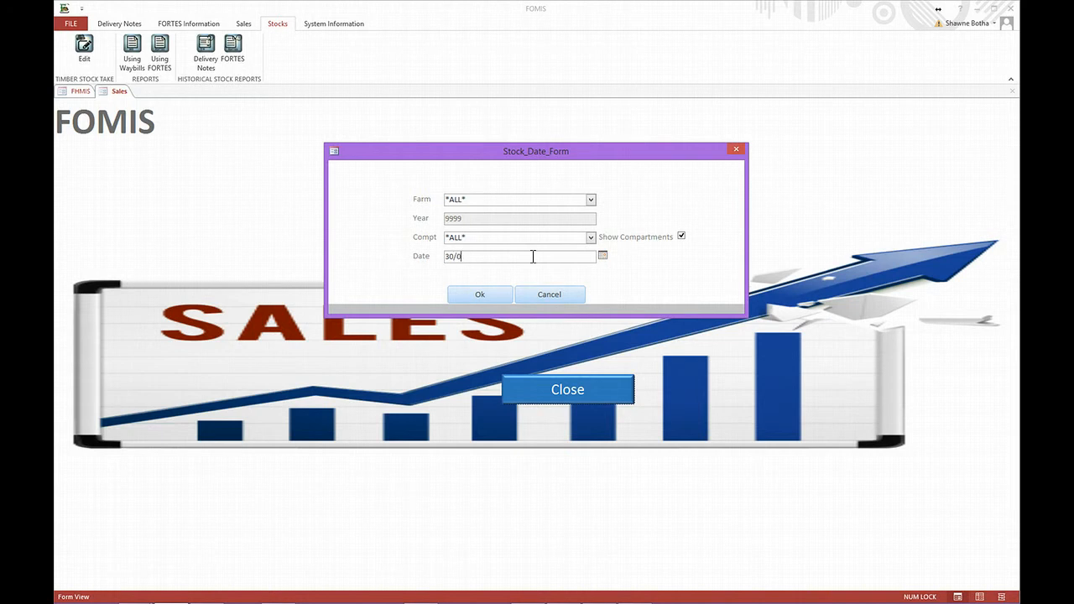
{"action": "left_click", "coordinate": [504, 294]}
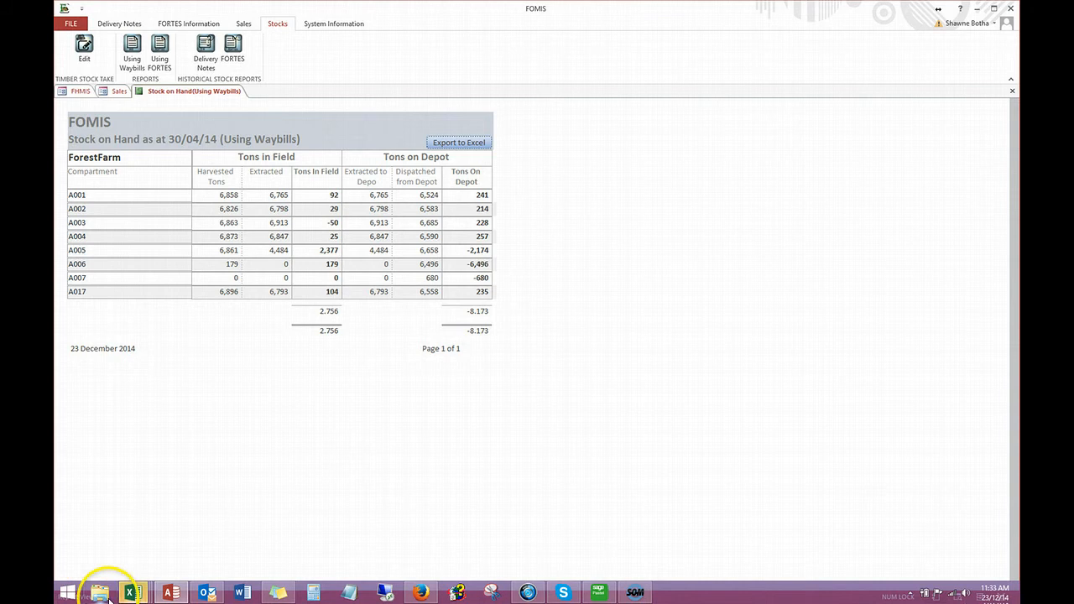
- Switch to the exported Book2 workbook in Excel, review the stock on hand figures, and minimize the window
{"action": "left_click", "coordinate": [357, 538]}
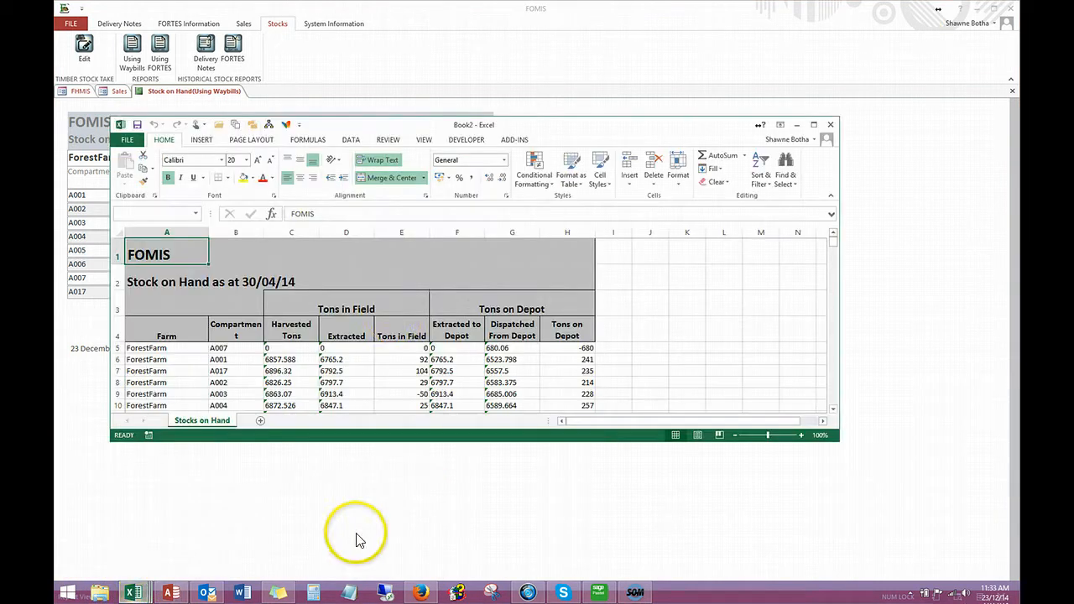
{"action": "scroll", "coordinate": [391, 300], "scroll_direction": "down", "scroll_amount": 5}
{"action": "scroll", "coordinate": [422, 348], "scroll_direction": "up", "scroll_amount": 5}
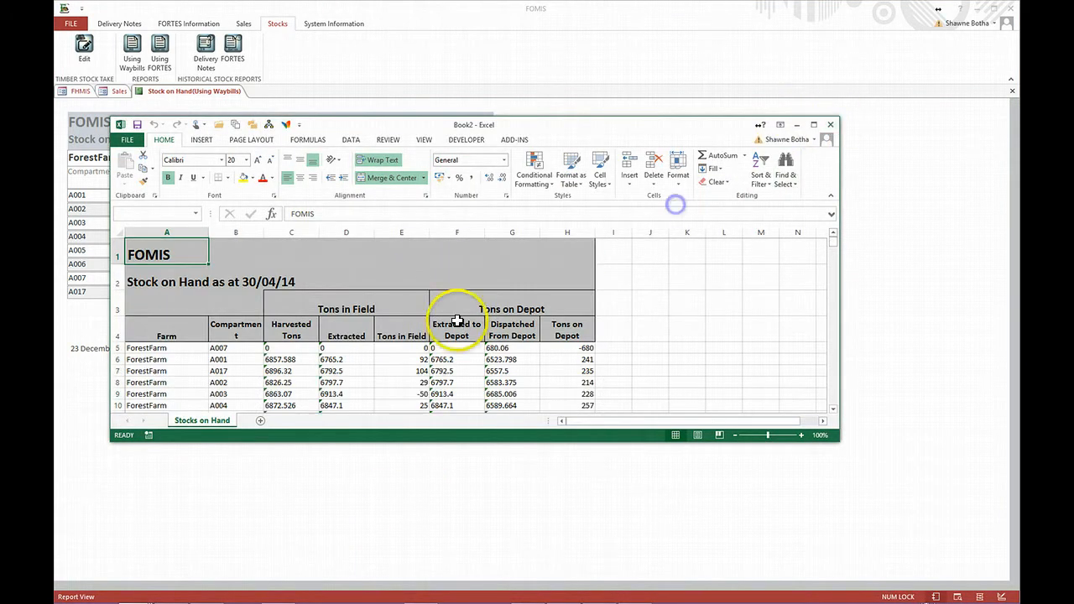
{"action": "left_click", "coordinate": [799, 126]}
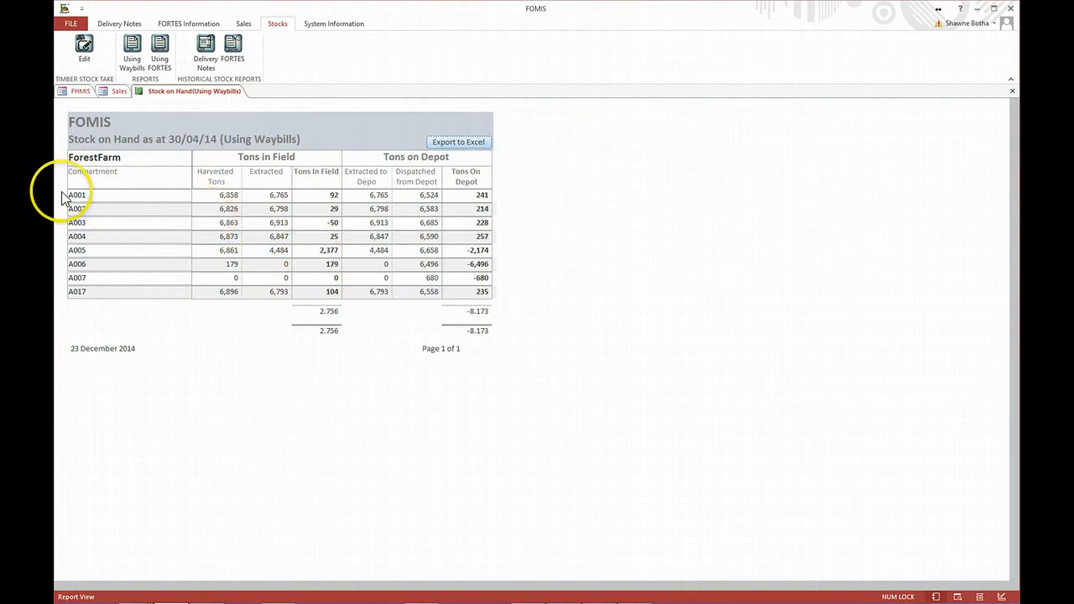
- Copy the compartment rows A001 to A017 from the Stock on Hand report
{"action": "left_click_drag", "start_coordinate": [61, 199], "coordinate": [69, 296]}
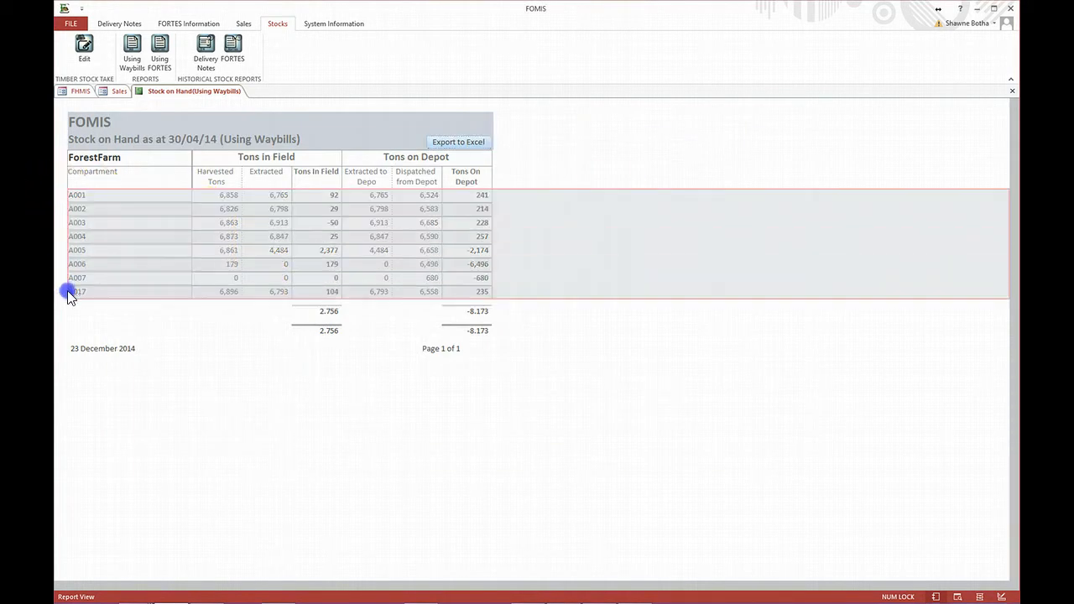
{"action": "right_click", "coordinate": [99, 275]}
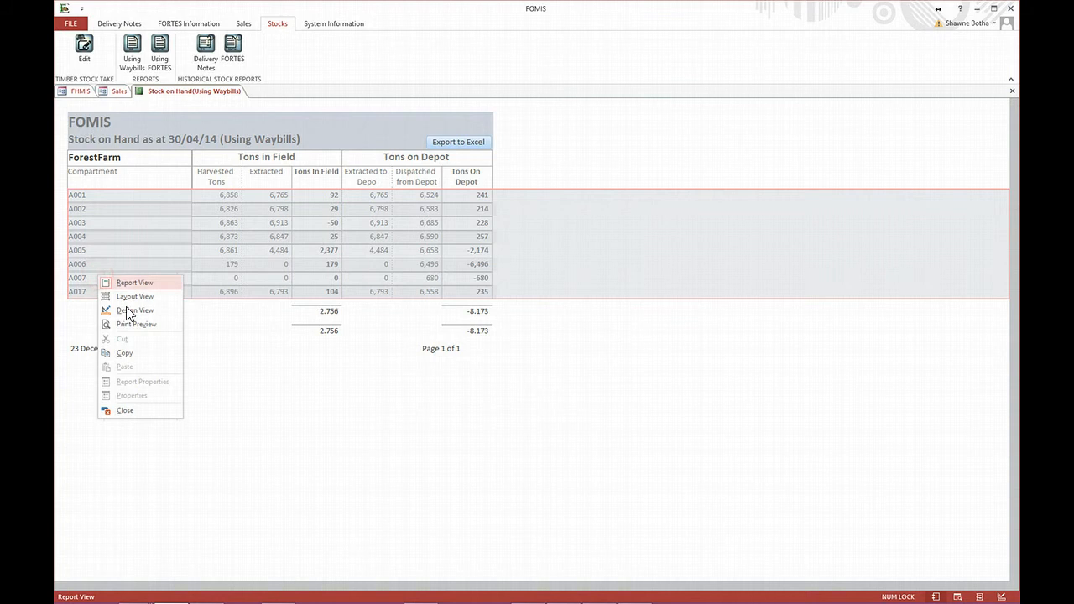
{"action": "left_click", "coordinate": [132, 353]}
- Switch to Book2 in Excel, add a new worksheet, and paste the copied stock rows at cell A1
{"action": "mouse_move", "coordinate": [362, 601]}
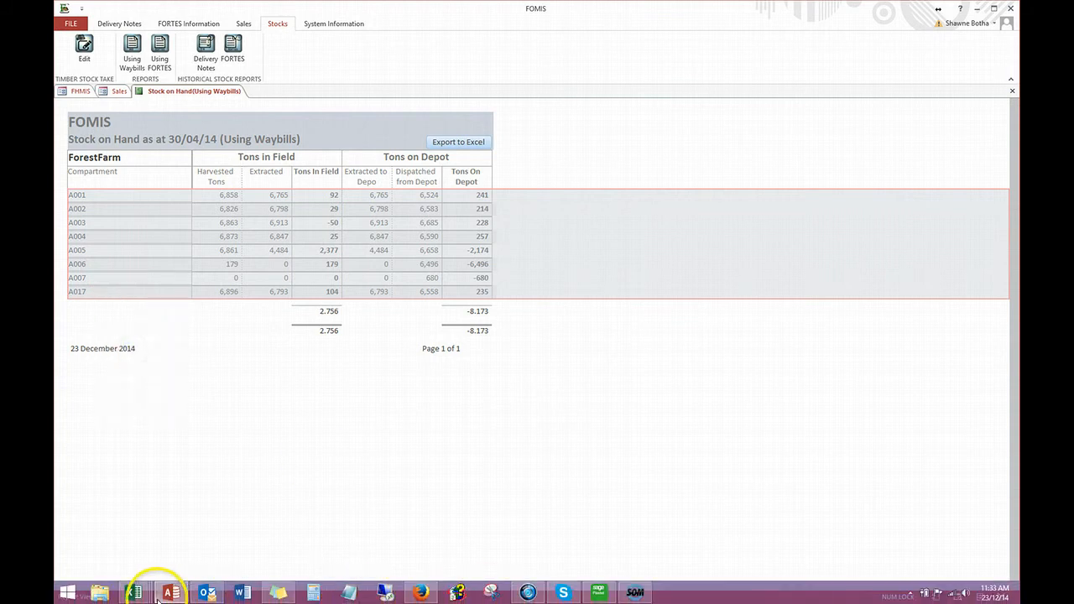
{"action": "mouse_move", "coordinate": [136, 588]}
{"action": "left_click", "coordinate": [275, 542]}
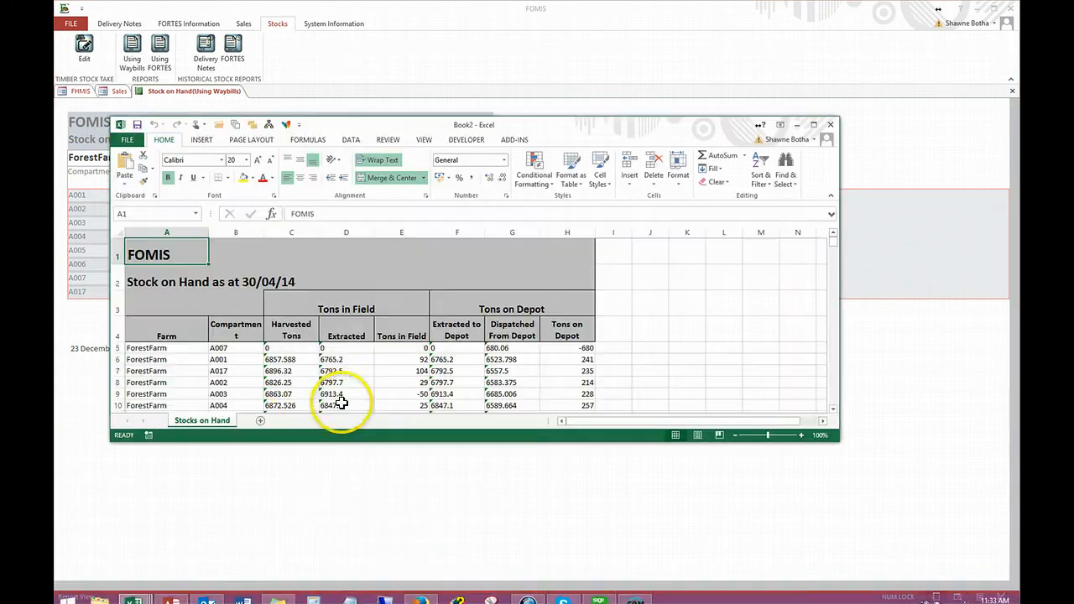
{"action": "left_click", "coordinate": [260, 420]}
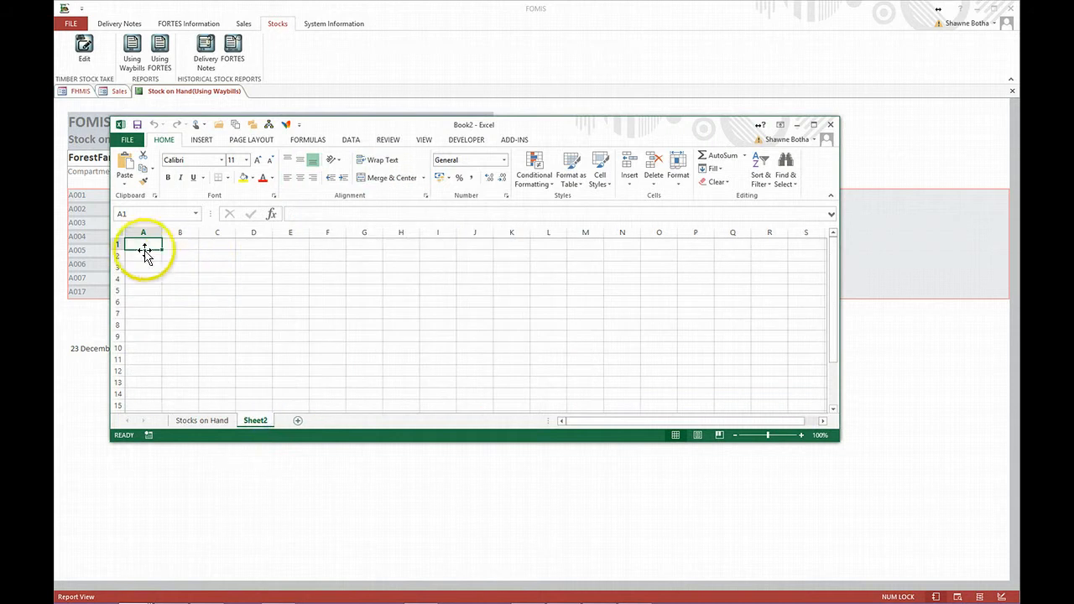
{"action": "right_click", "coordinate": [145, 246]}
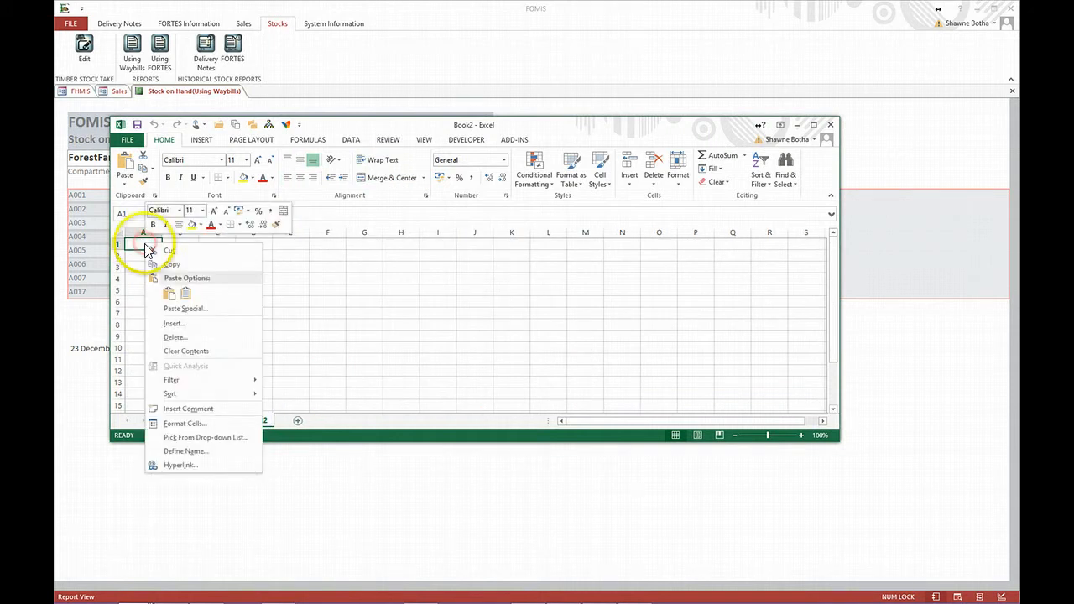
{"action": "left_click", "coordinate": [167, 295]}
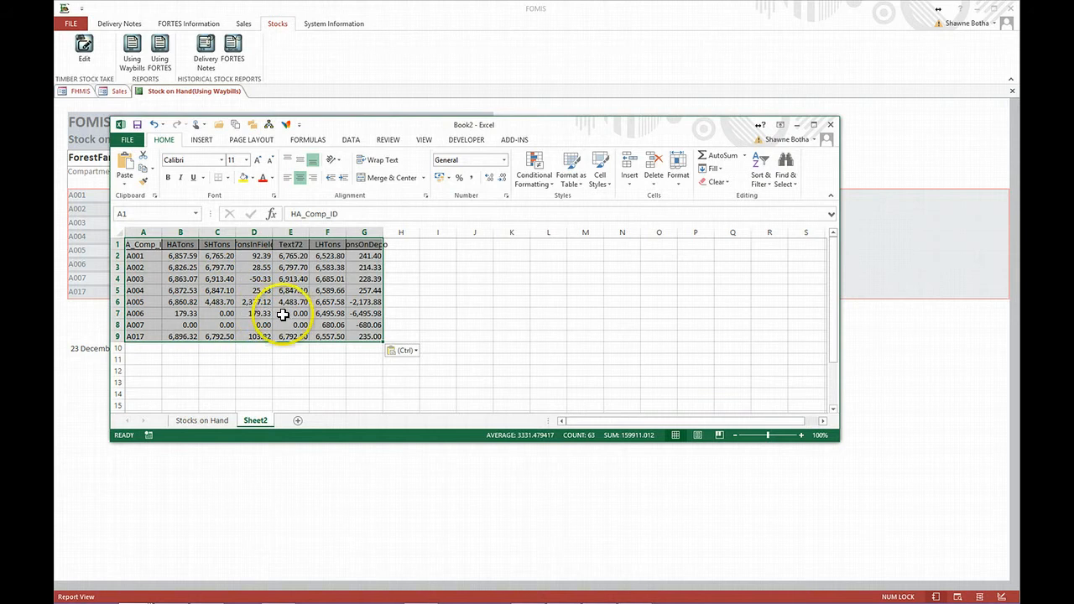
- Widen columns A to E of the pasted stock table to show their headers and values fully
{"action": "double_click", "coordinate": [161, 233]}
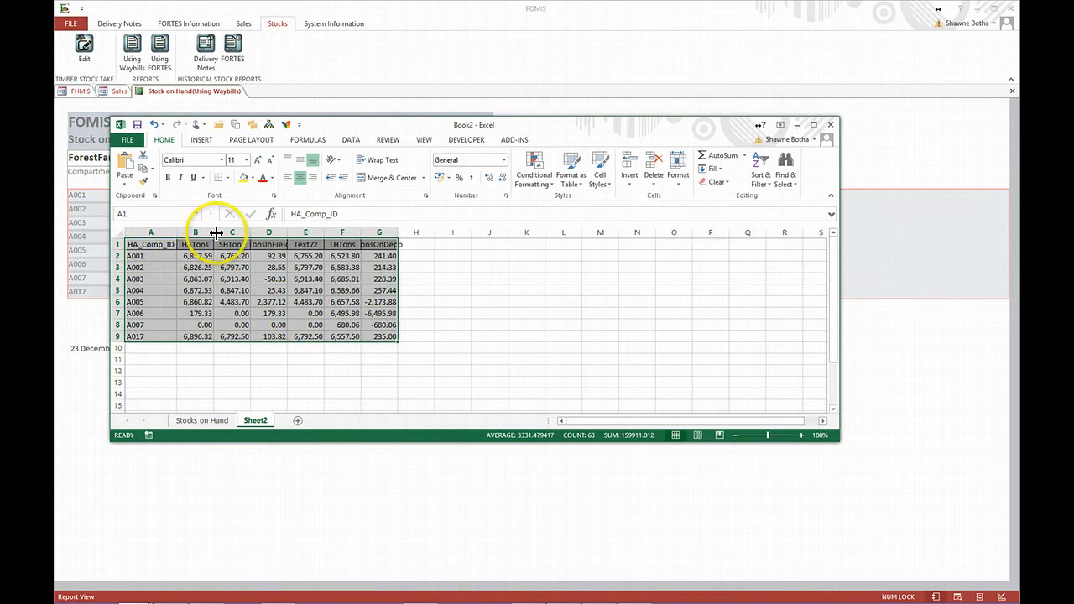
{"action": "left_click_drag", "start_coordinate": [228, 233], "coordinate": [284, 233]}
{"action": "double_click", "coordinate": [320, 233]}
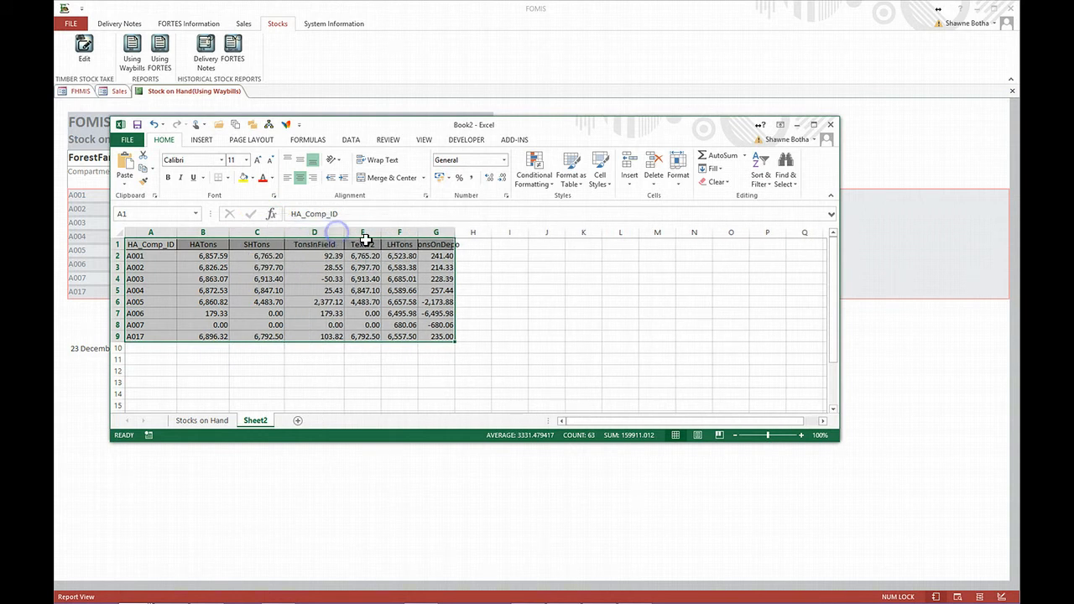
{"action": "double_click", "coordinate": [383, 232]}
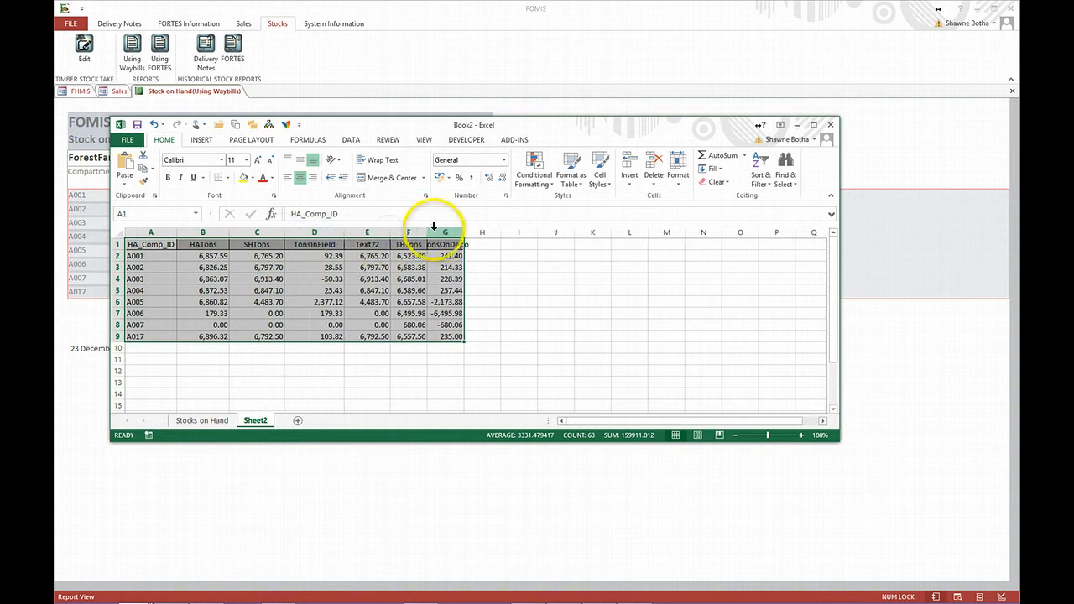
- Return to FOMIS and show the Stock on Hand report in Print Preview
{"action": "left_click", "coordinate": [204, 489]}
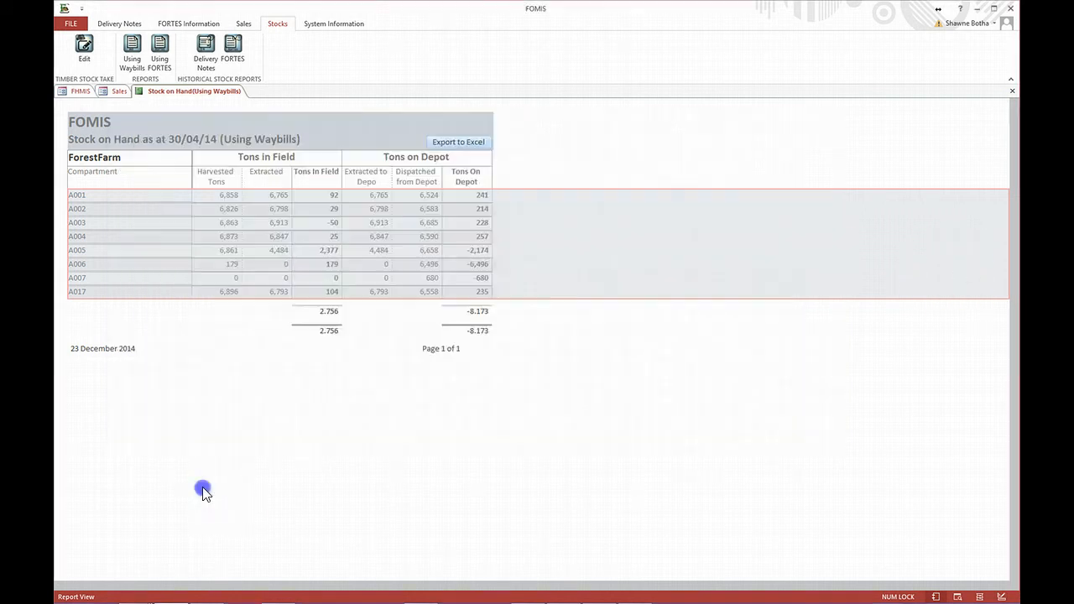
{"action": "right_click", "coordinate": [198, 94]}
{"action": "left_click", "coordinate": [240, 181]}
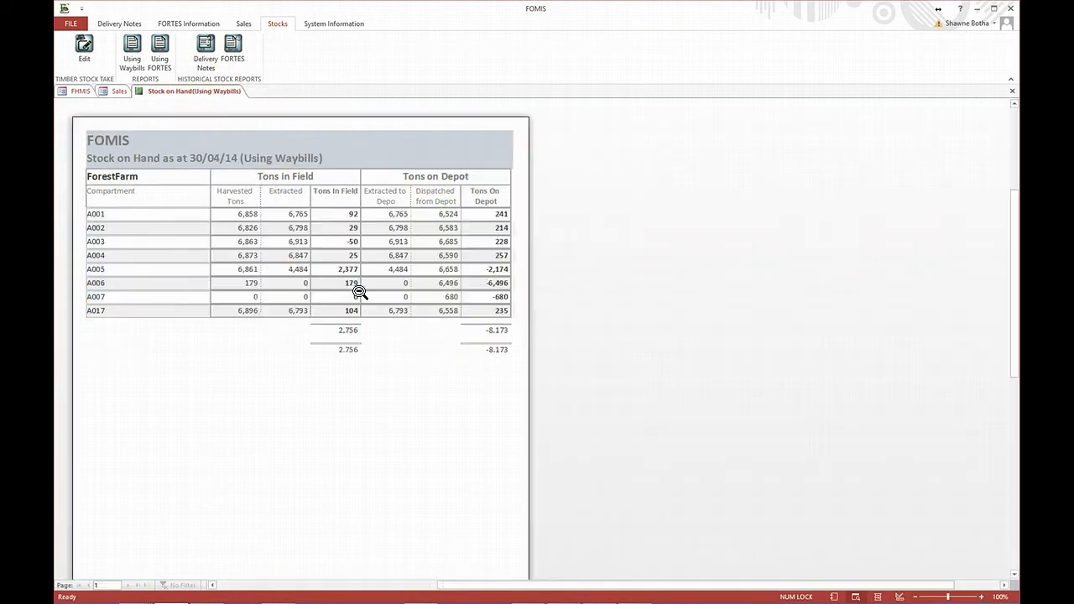
- Export the stock report as WS_APO_Main_2.pdf in the Documents folder, without saving the export steps
{"action": "right_click", "coordinate": [287, 294]}
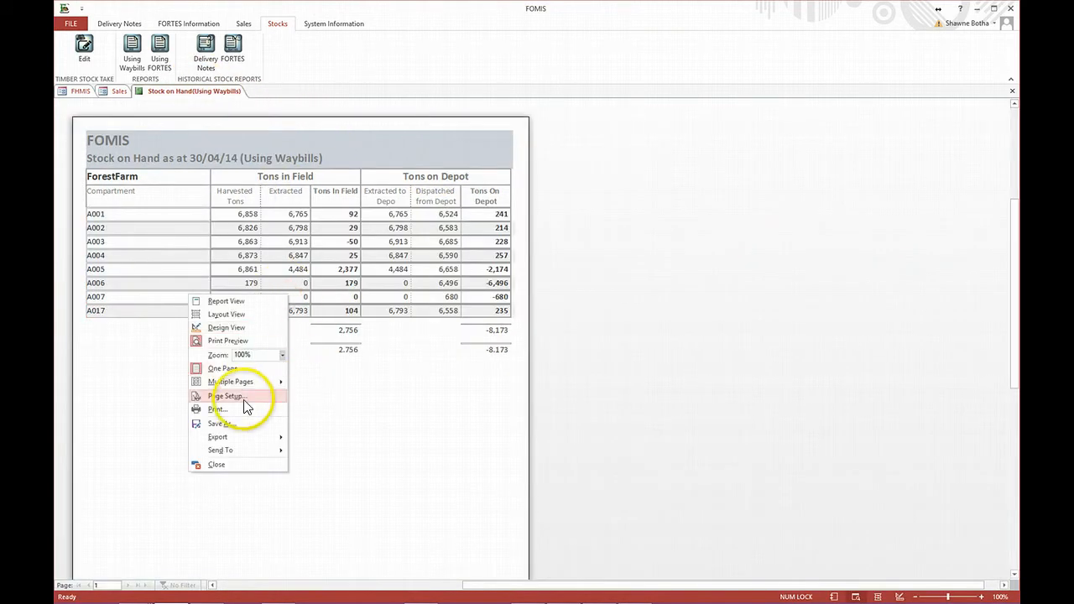
{"action": "mouse_move", "coordinate": [231, 445]}
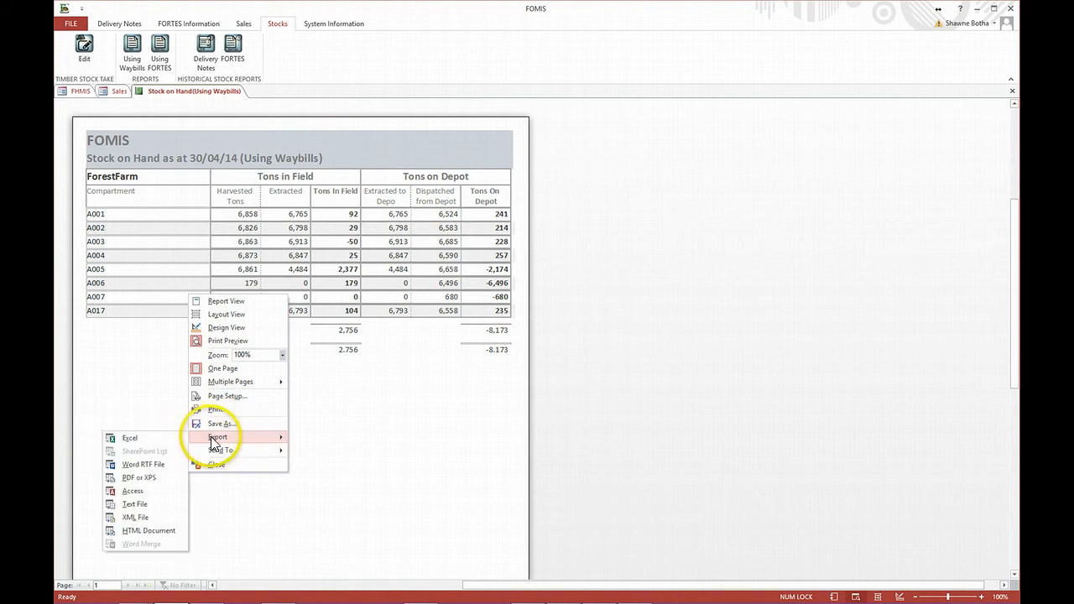
{"action": "left_click", "coordinate": [141, 478]}
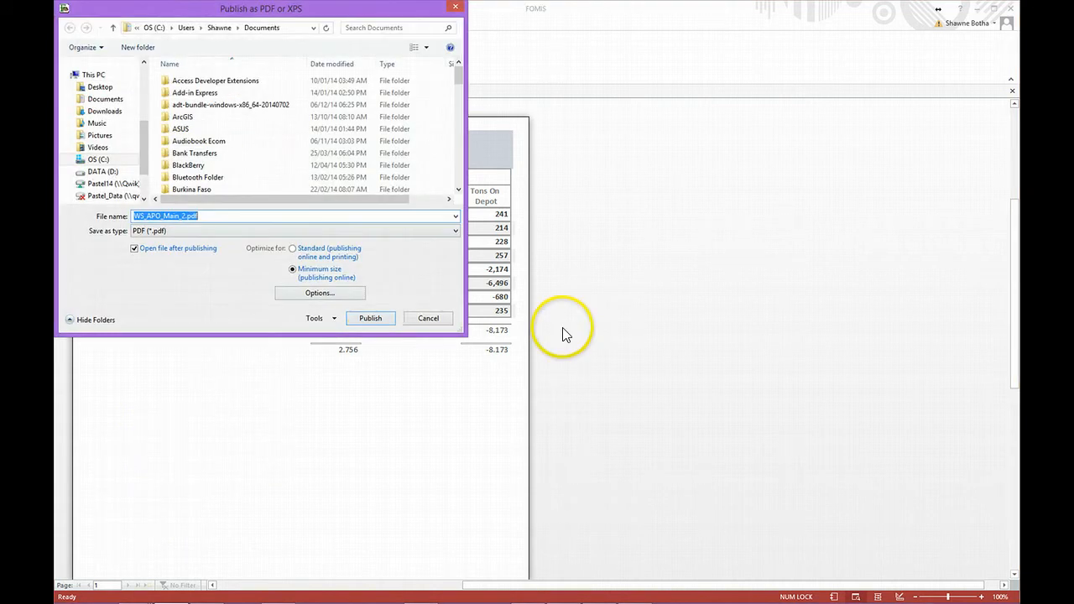
{"action": "left_click", "coordinate": [370, 319]}
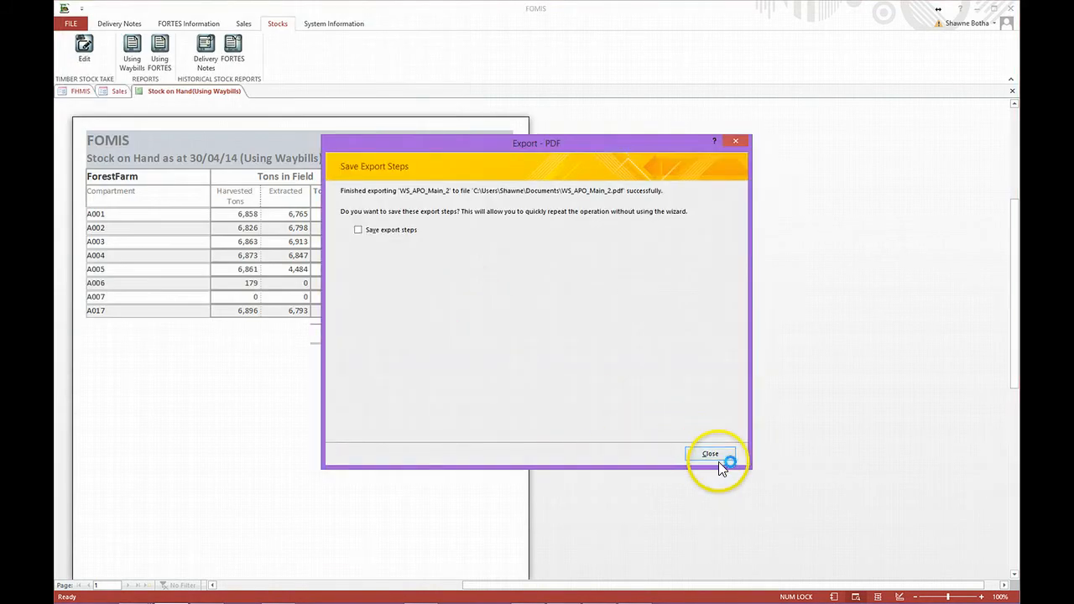
{"action": "left_click", "coordinate": [713, 454]}
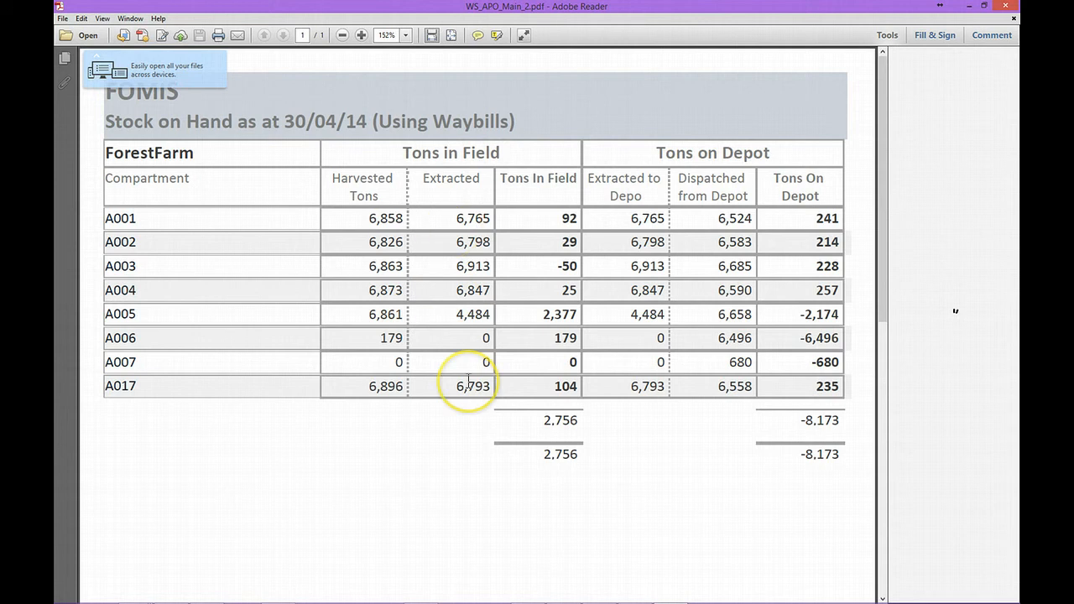
- Review the published stock report PDF in Adobe Reader and close it
{"action": "scroll", "coordinate": [1020, 11], "scroll_direction": "down", "scroll_amount": 2}
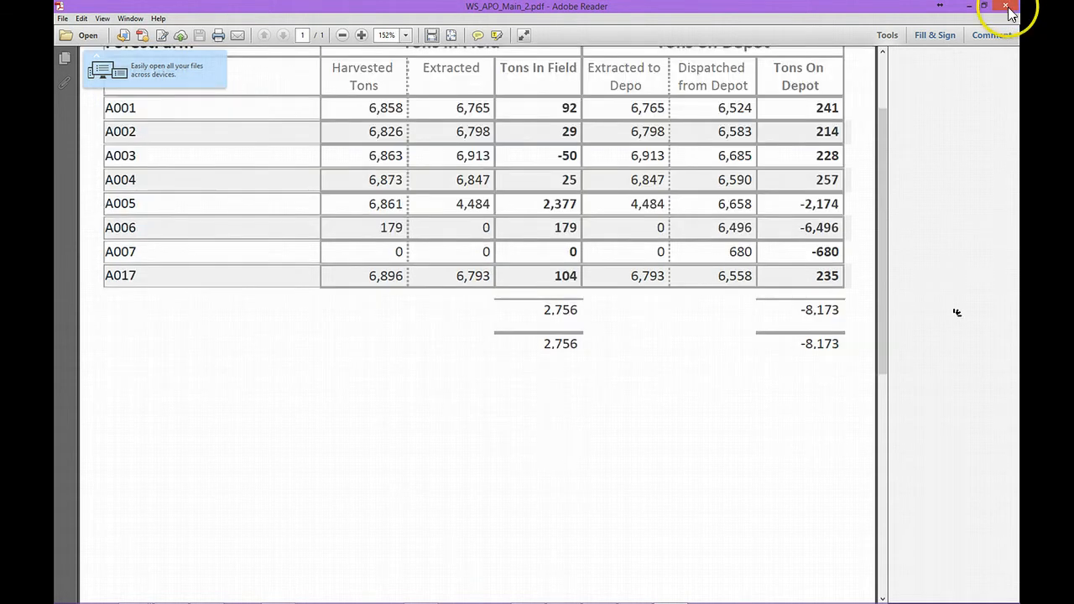
{"action": "scroll", "coordinate": [1011, 14], "scroll_direction": "up", "scroll_amount": 2}
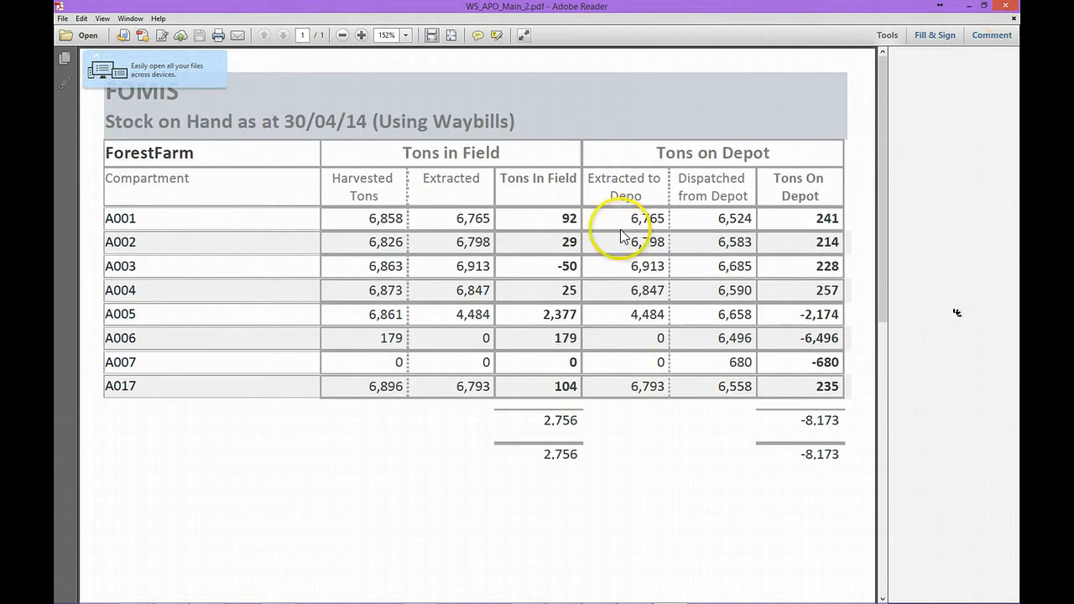
{"action": "left_click", "coordinate": [1009, 8]}
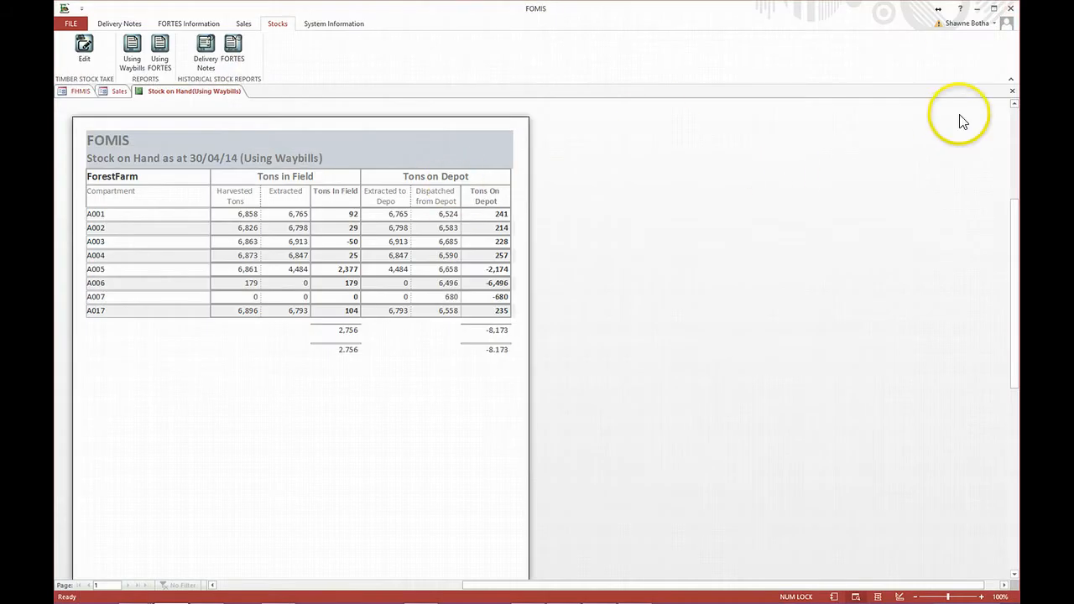
- Close the stock report and run the Sales module's posted FORTES summary reconciliation for Harvesting, despatched from 01/12/14 to 31/12/14
{"action": "left_click", "coordinate": [1013, 93]}
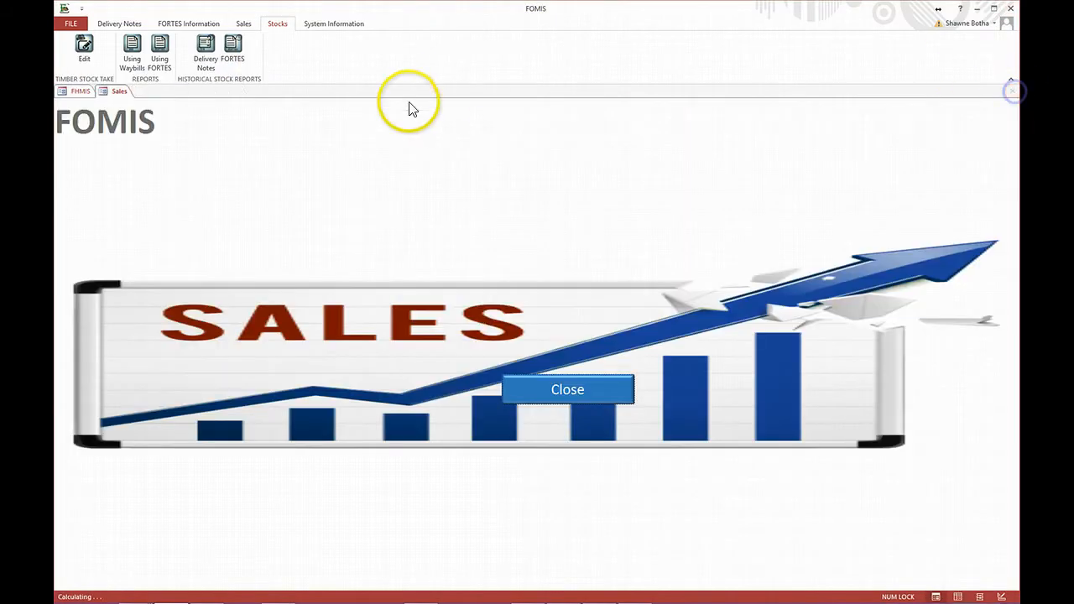
{"action": "left_click", "coordinate": [533, 383]}
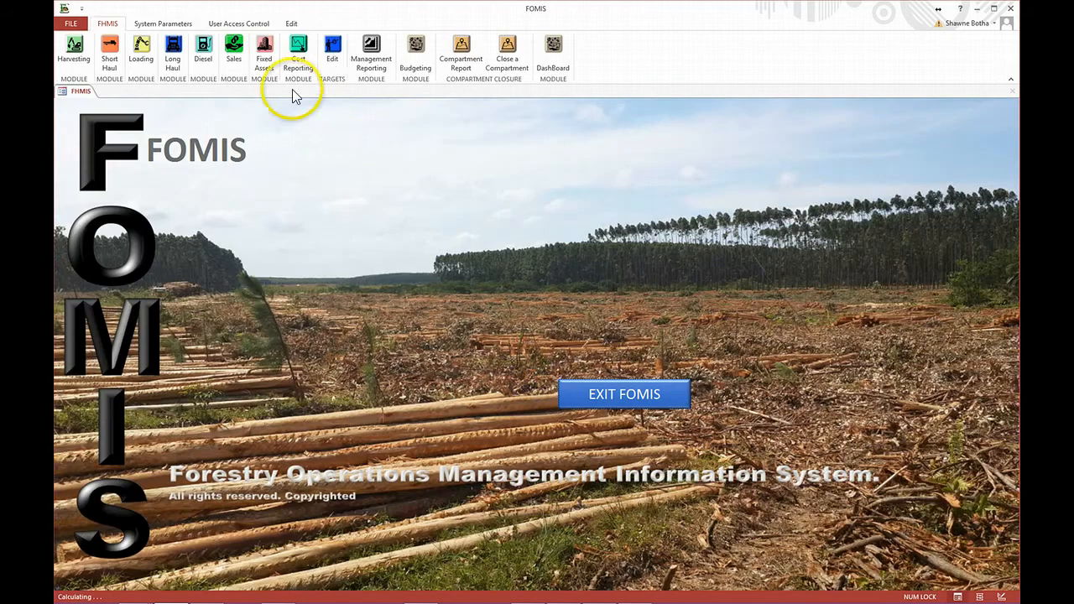
{"action": "left_click", "coordinate": [234, 49]}
{"action": "left_click", "coordinate": [200, 25]}
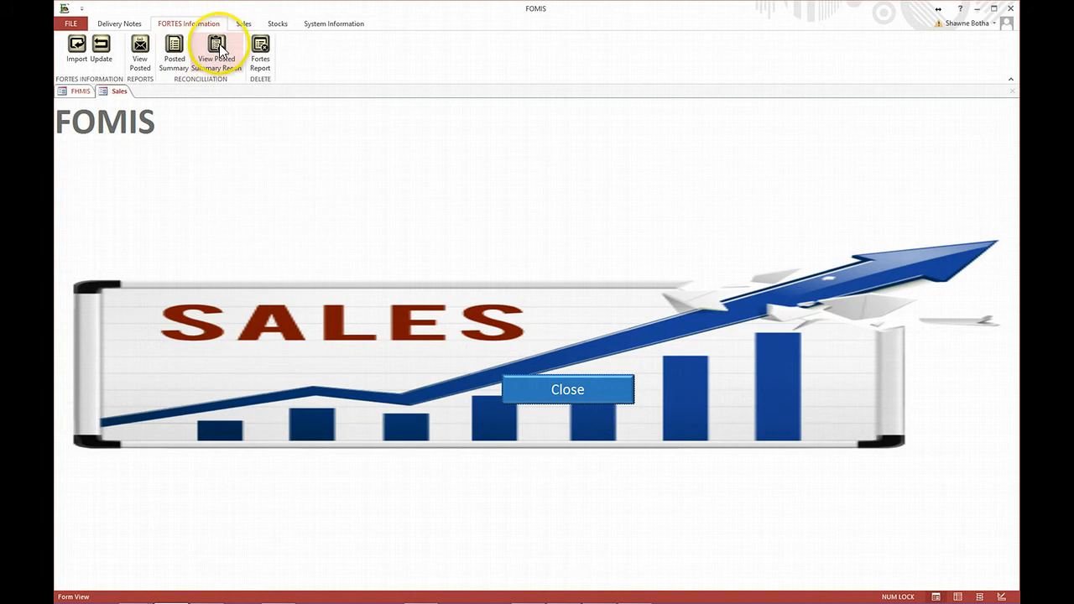
{"action": "left_click", "coordinate": [217, 49]}
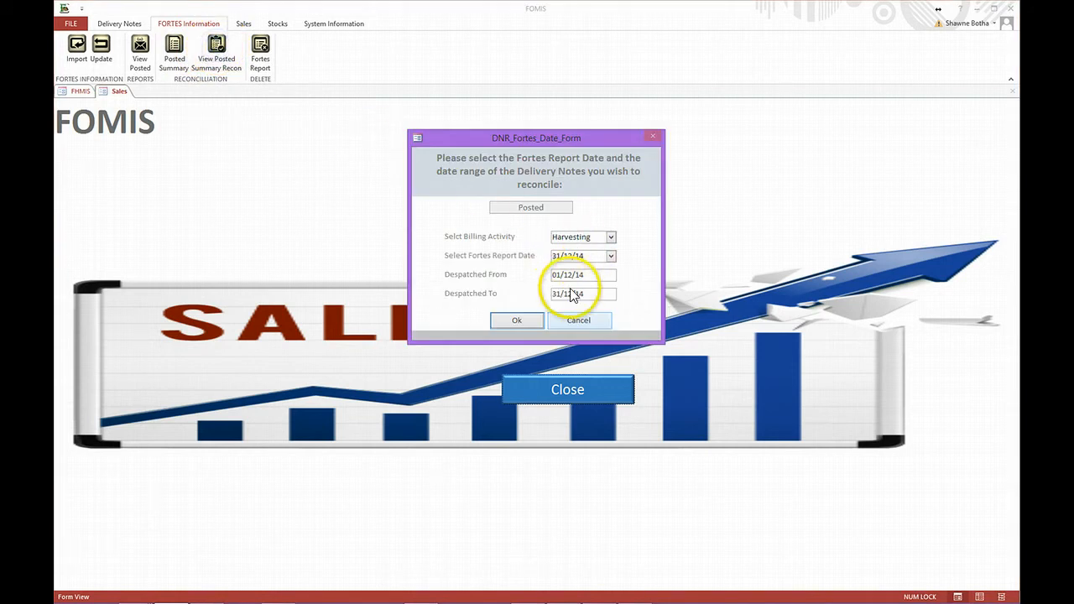
{"action": "left_click", "coordinate": [520, 320]}
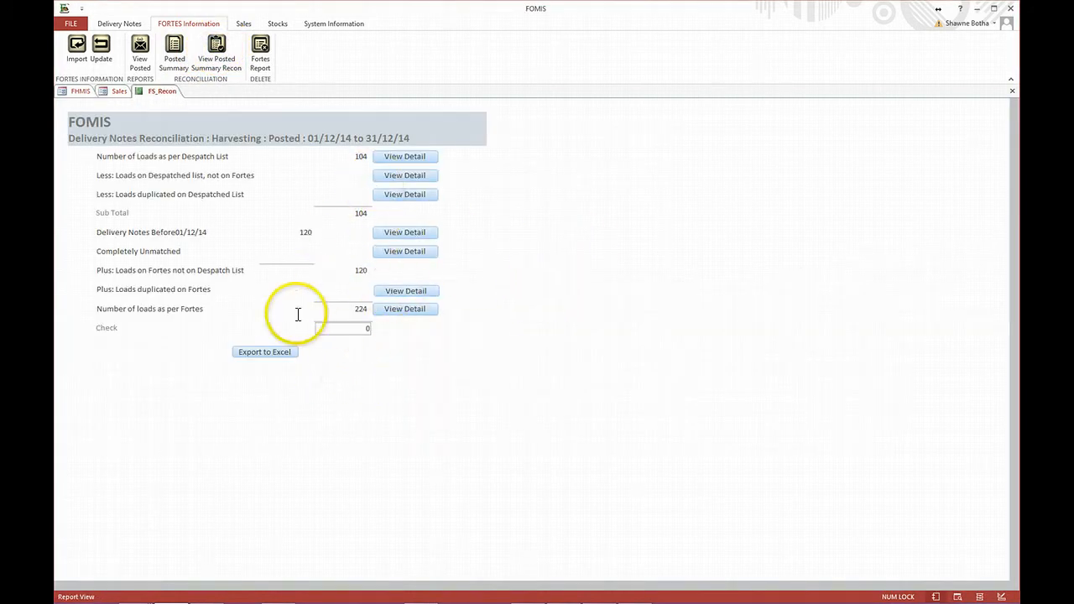
- Open the detail behind the number of loads as per despatch list and copy all of its records
{"action": "left_click", "coordinate": [389, 159]}
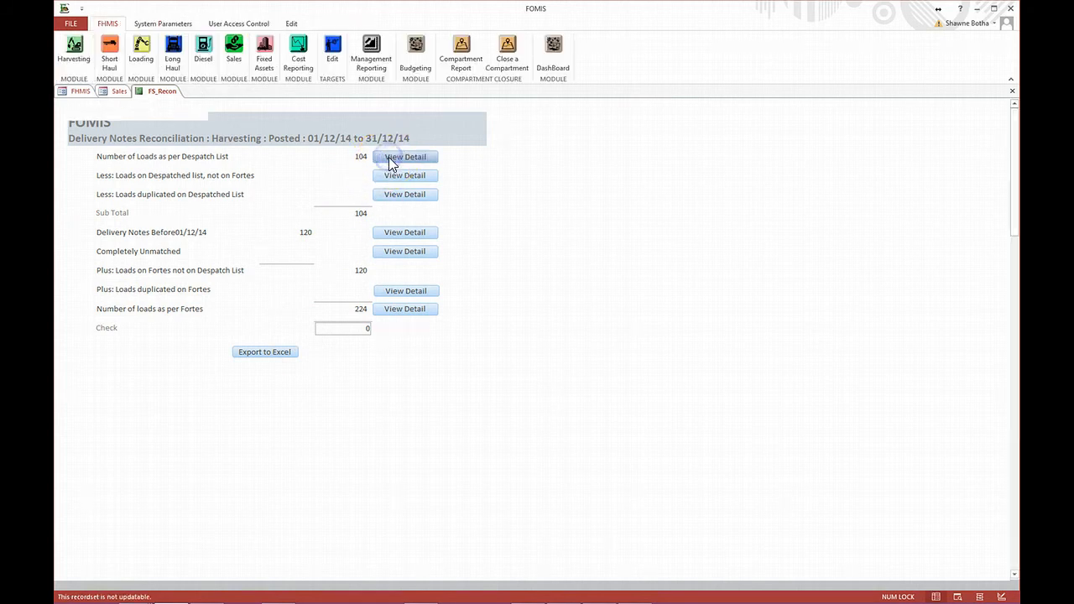
{"action": "left_click", "coordinate": [59, 104]}
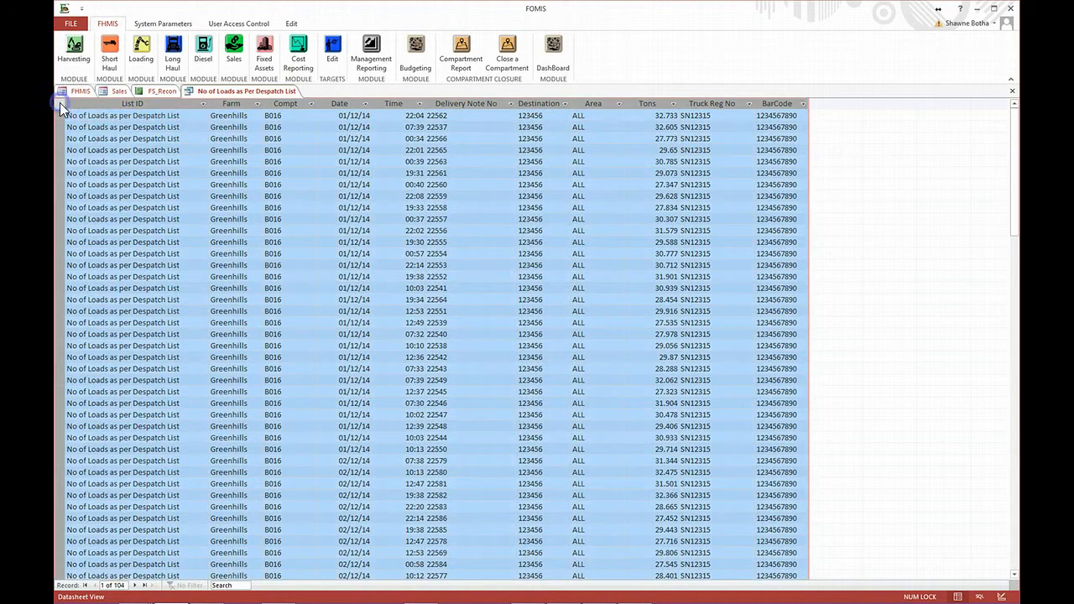
{"action": "right_click", "coordinate": [60, 103]}
{"action": "left_click", "coordinate": [85, 153]}
{"action": "mouse_move", "coordinate": [467, 580]}
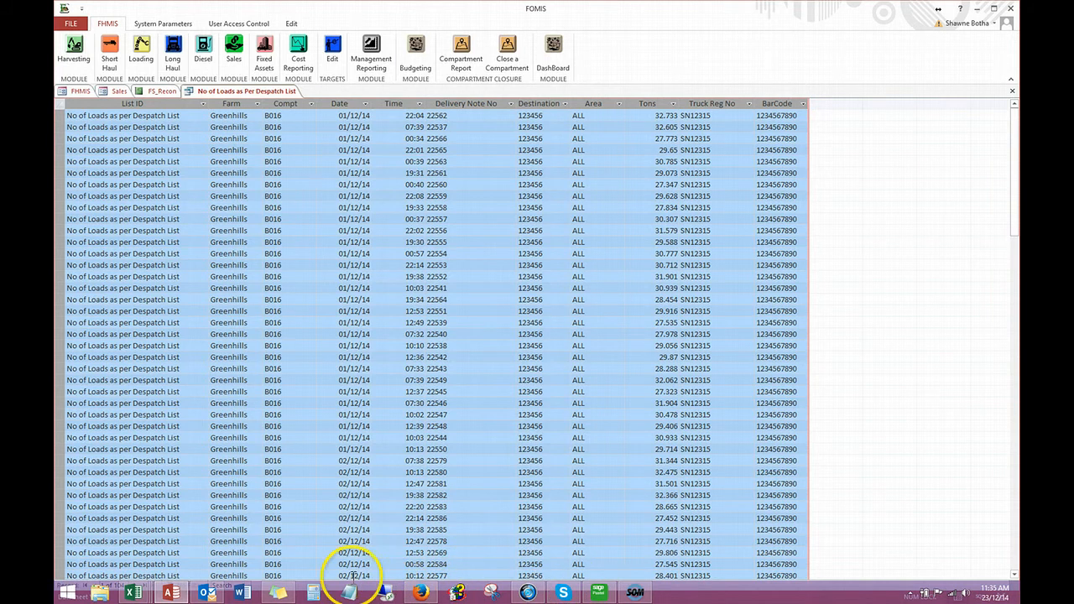
- Switch to the Book2 workbook in Excel, add a new worksheet and paste the copied despatch records starting at cell A1
{"action": "mouse_move", "coordinate": [134, 593]}
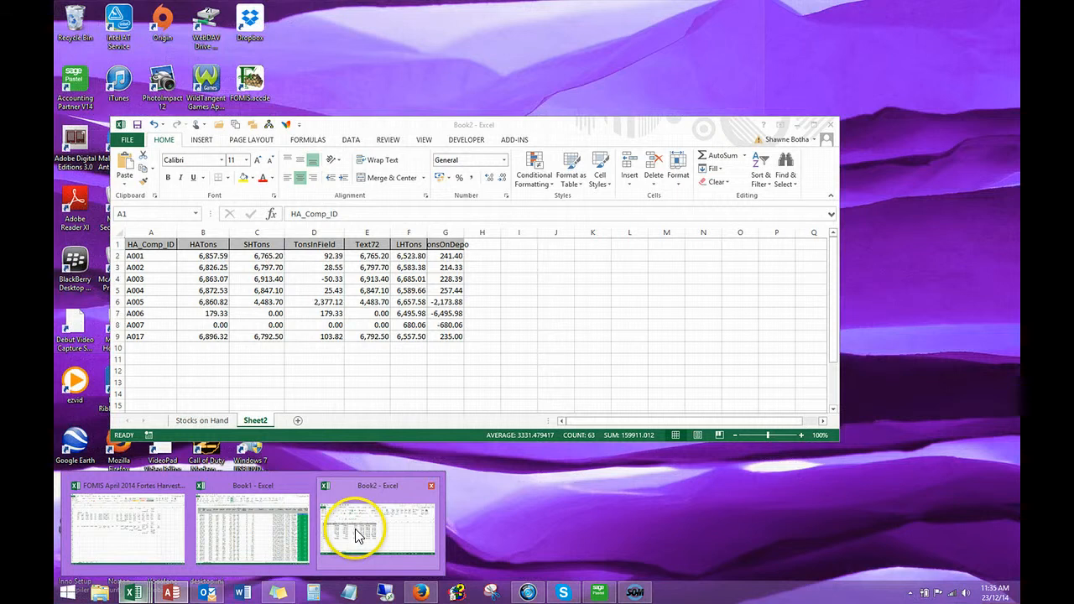
{"action": "left_click", "coordinate": [355, 532]}
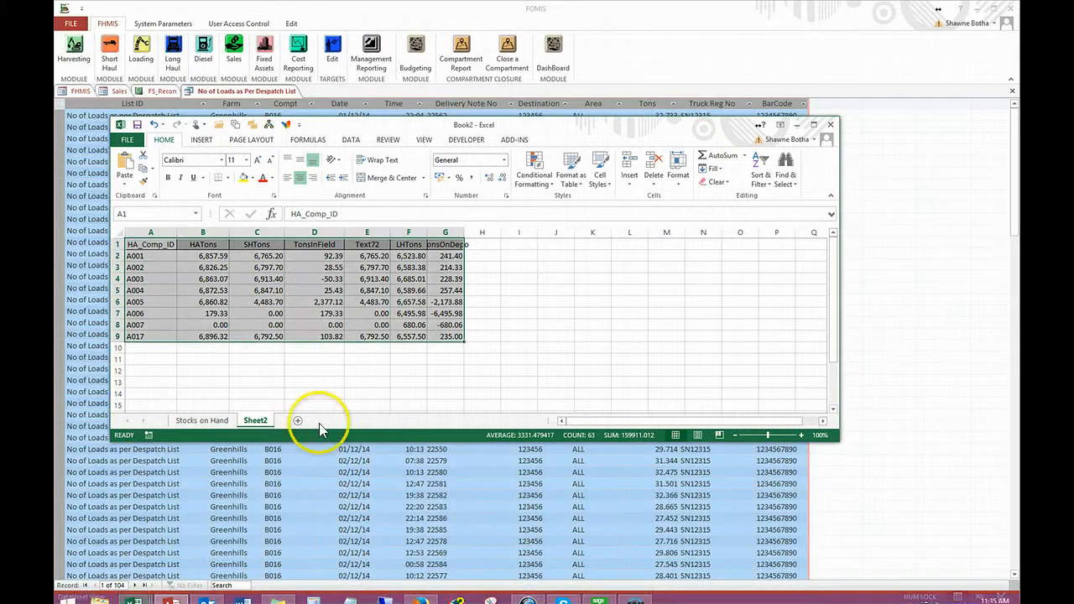
{"action": "left_click", "coordinate": [298, 421]}
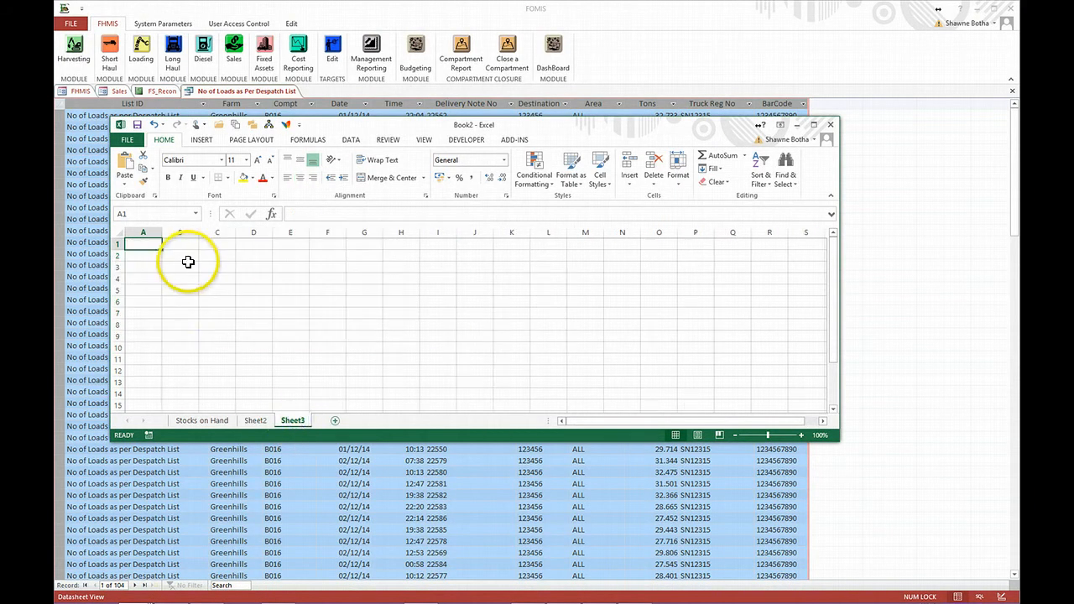
{"action": "right_click", "coordinate": [153, 245]}
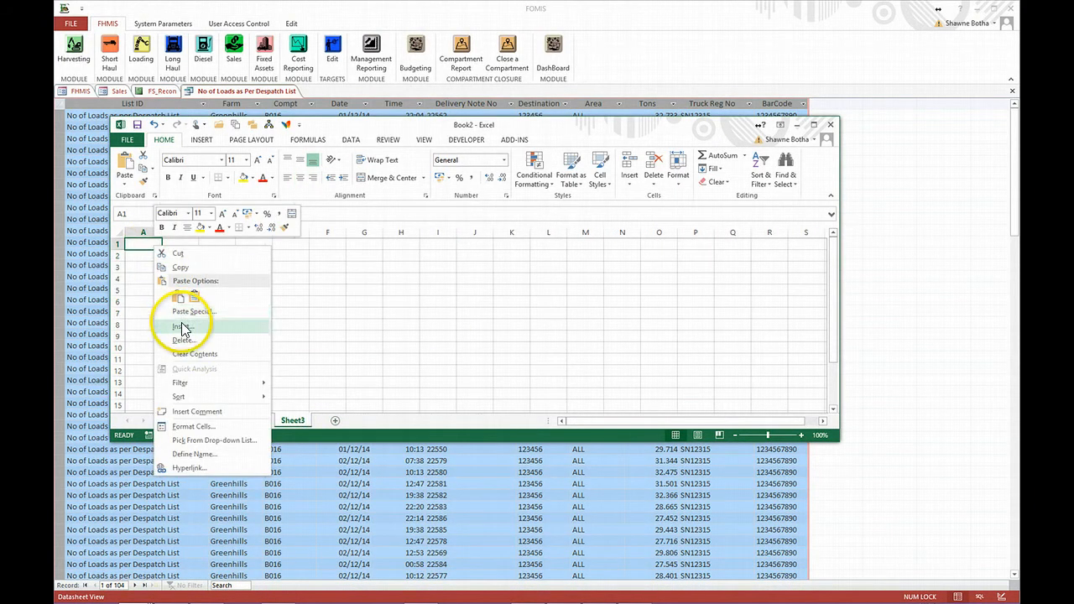
{"action": "left_click", "coordinate": [177, 297]}
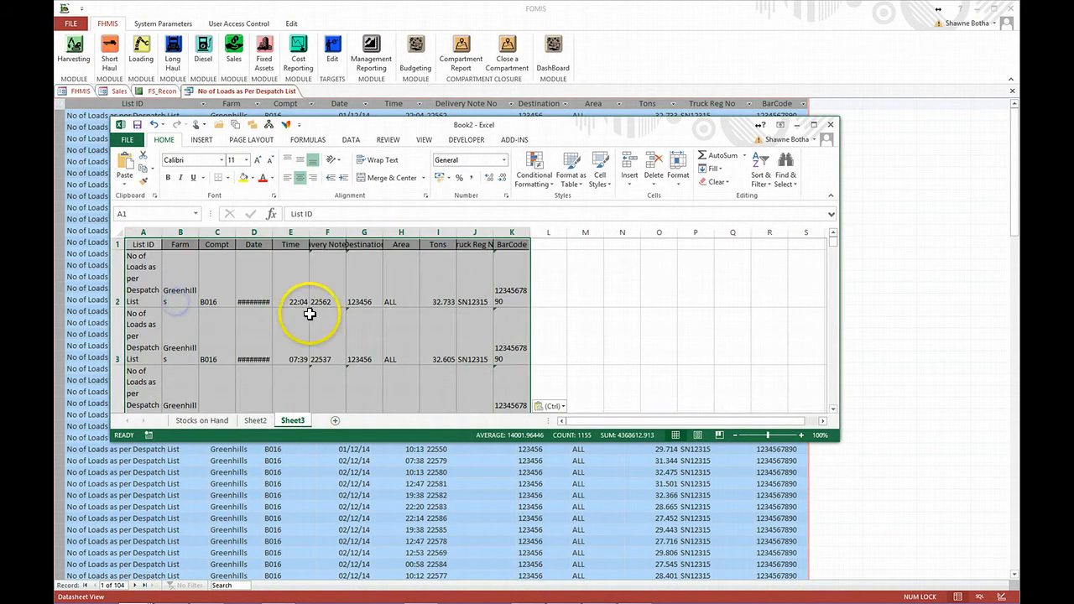
- Set the height of all rows on Sheet3 to 15 and auto-fit the widths of columns A to L
{"action": "left_click", "coordinate": [119, 235]}
{"action": "right_click", "coordinate": [115, 261]}
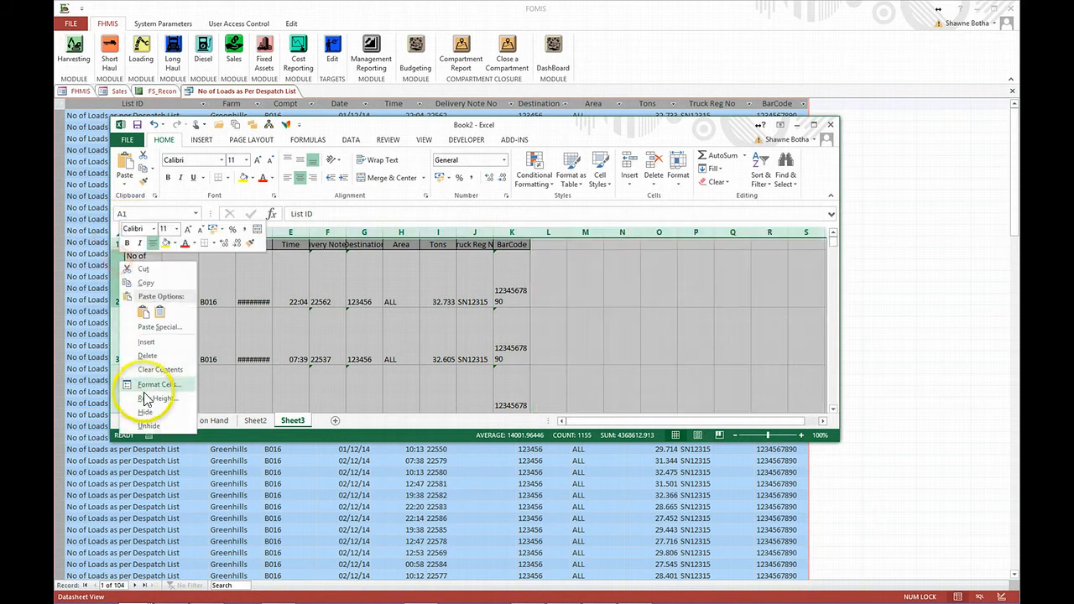
{"action": "left_click", "coordinate": [171, 408]}
{"action": "type", "text": "15"}
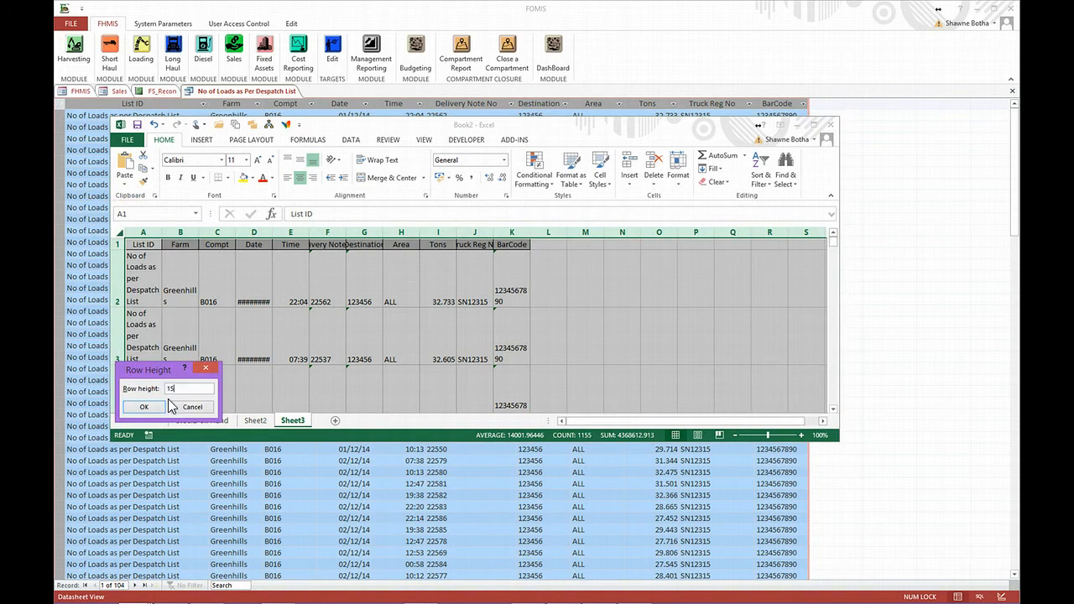
{"action": "left_click", "coordinate": [149, 406]}
{"action": "left_click_drag", "start_coordinate": [143, 233], "coordinate": [545, 240]}
{"action": "double_click", "coordinate": [495, 235]}
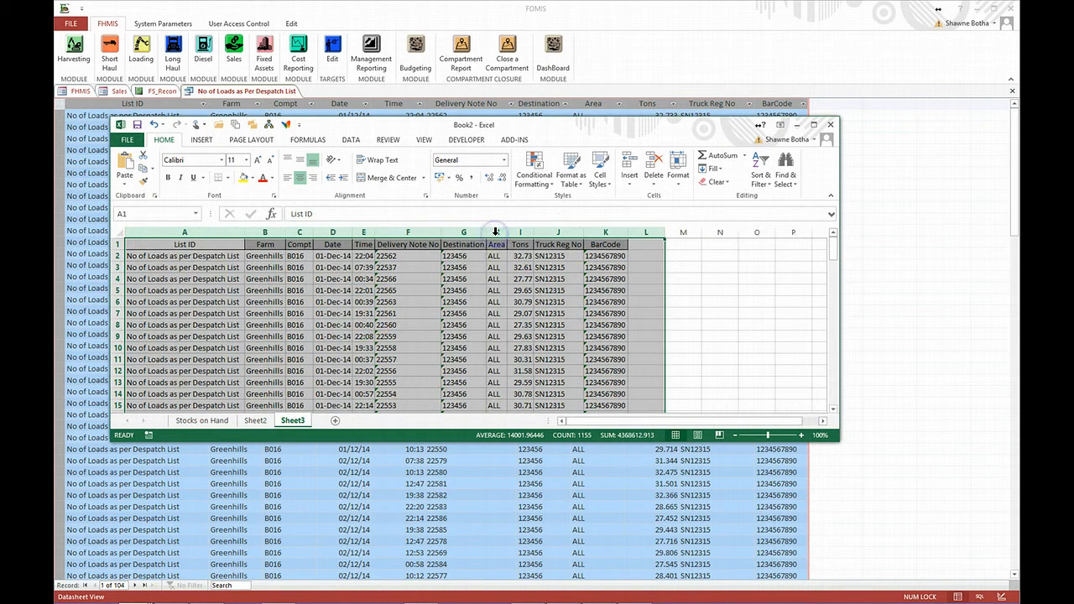
{"action": "scroll", "coordinate": [510, 286], "scroll_direction": "down", "scroll_amount": 10}
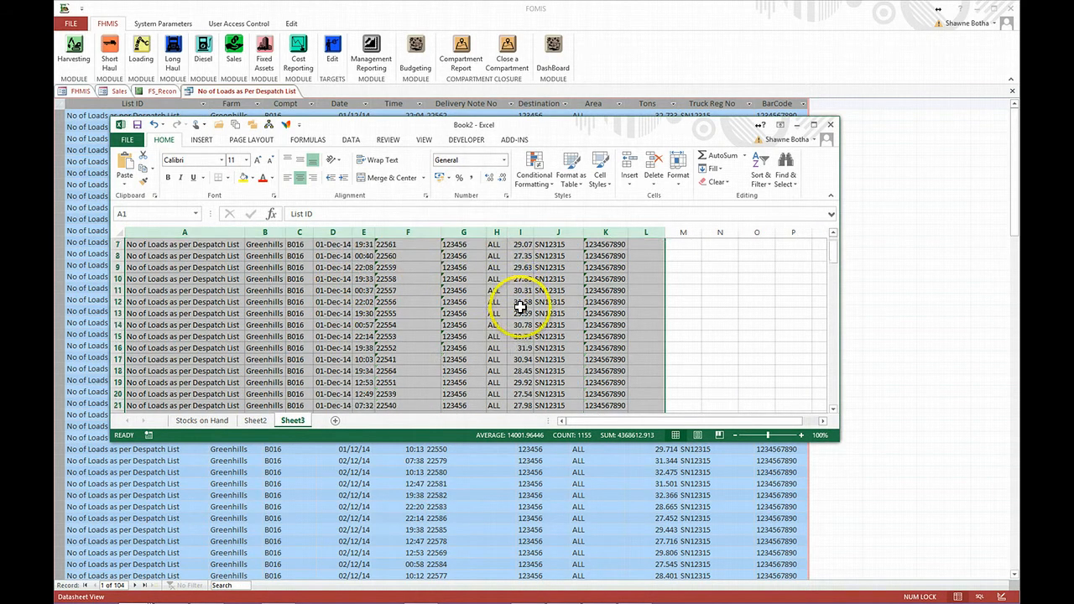
- Return to FOMIS, close the despatch list detail and export the delivery notes reconciliation to Excel
{"action": "left_click", "coordinate": [319, 496]}
{"action": "left_click", "coordinate": [1012, 91]}
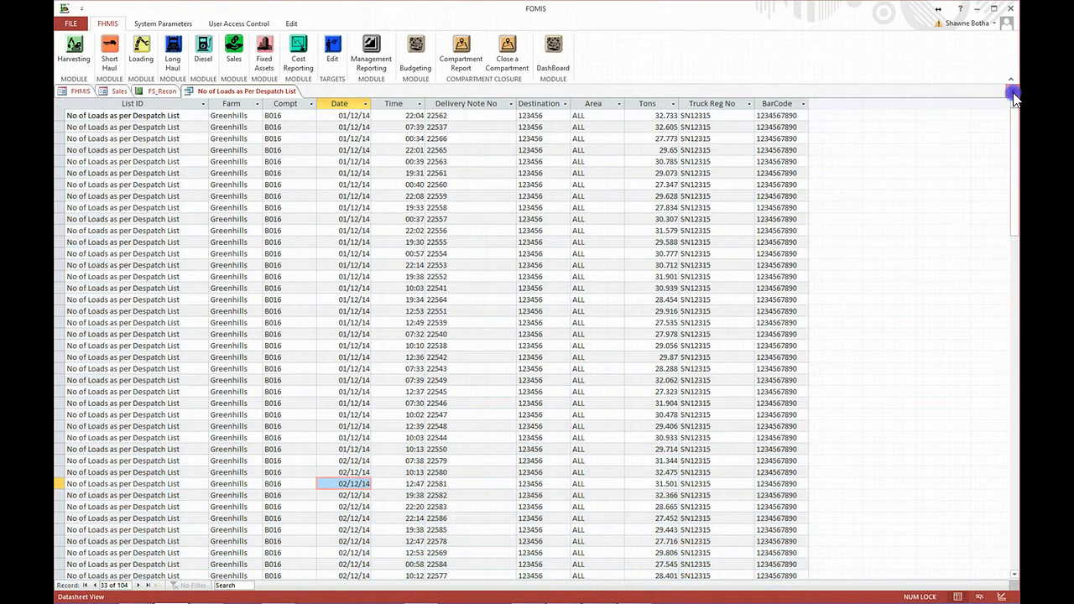
{"action": "left_click", "coordinate": [558, 348]}
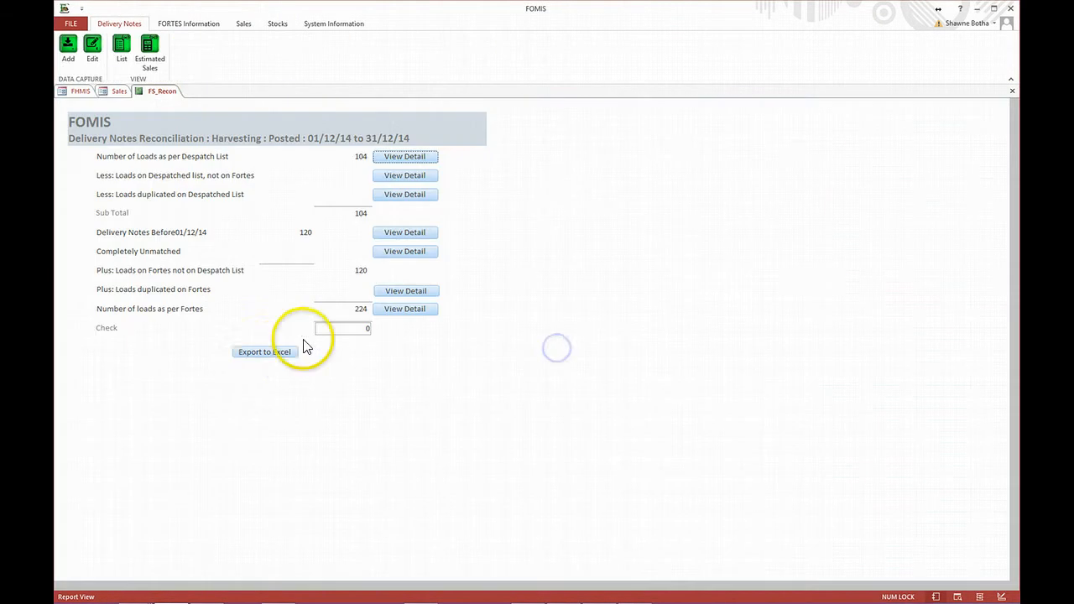
{"action": "left_click", "coordinate": [270, 356]}
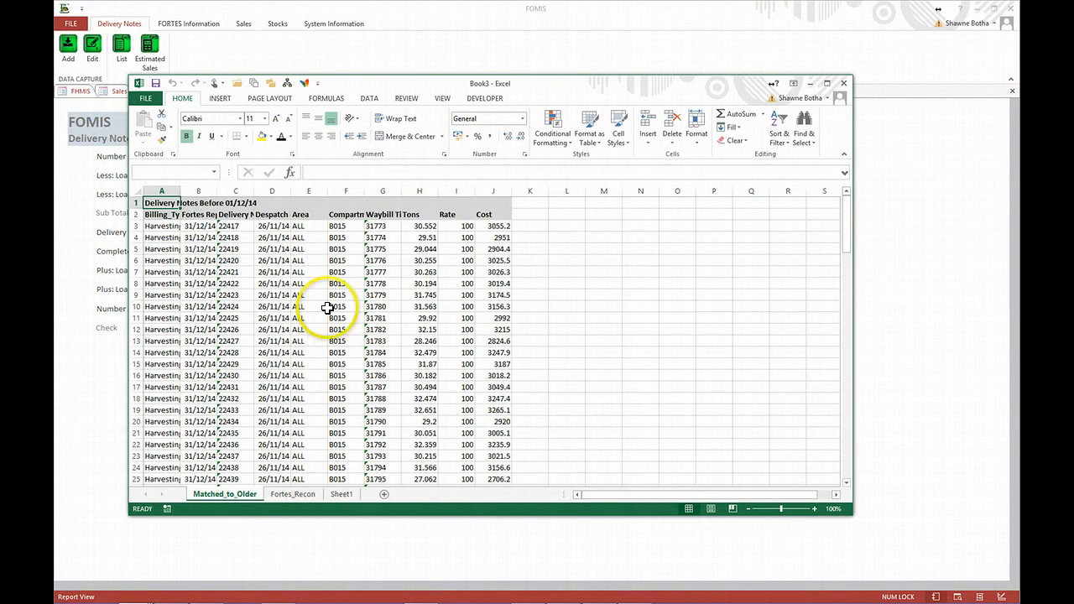
- Review the Fortes_Recon and Matched_to_Older sheets of the exported workbook against the FOMIS report, and minimise the workbook
{"action": "left_click", "coordinate": [292, 495]}
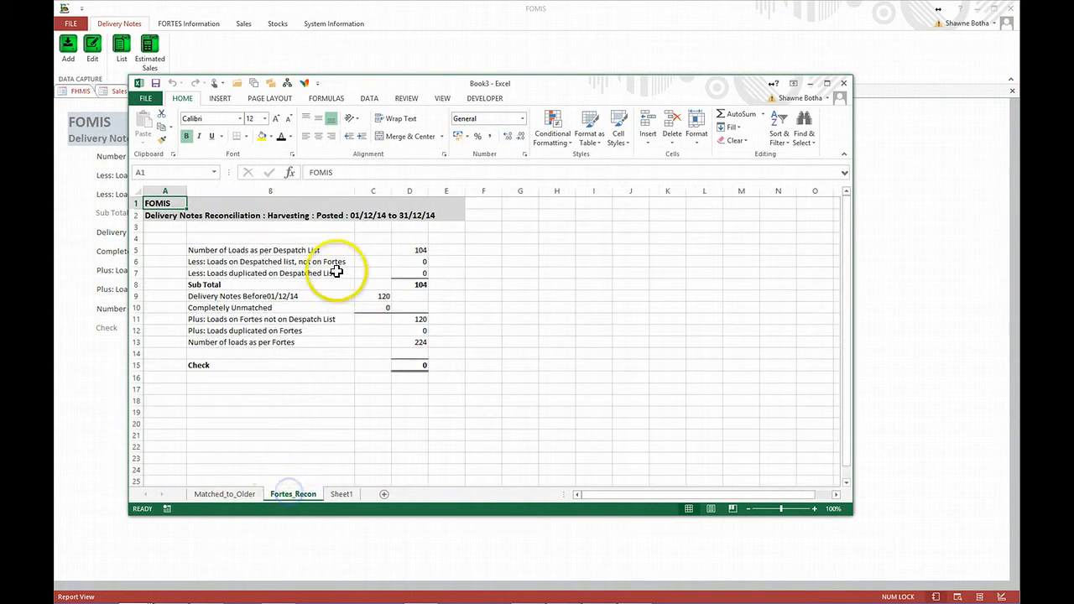
{"action": "left_click", "coordinate": [240, 496]}
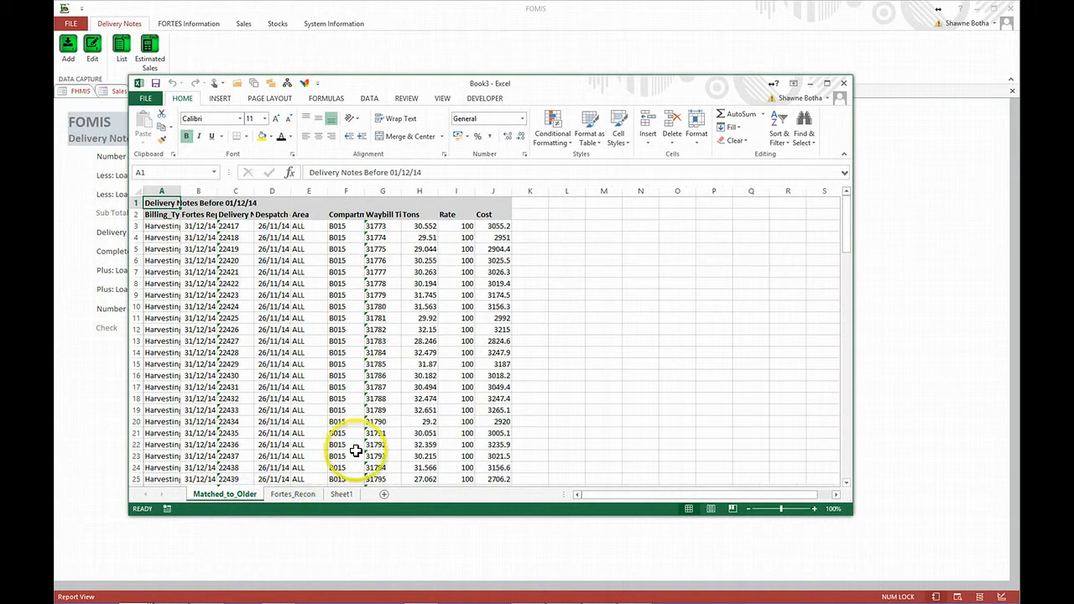
{"action": "left_click", "coordinate": [296, 495]}
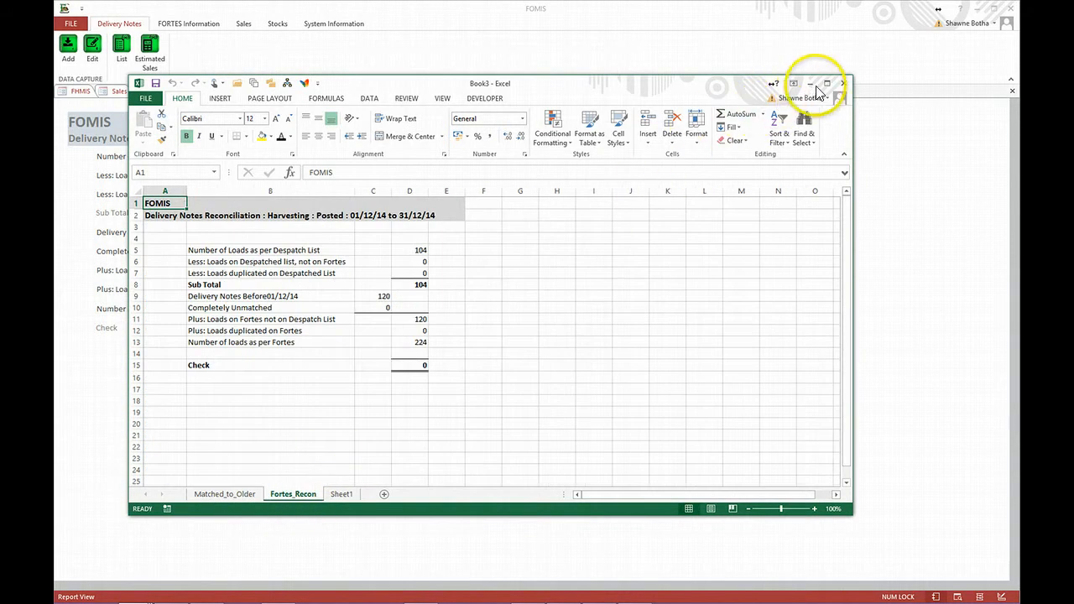
{"action": "left_click_drag", "start_coordinate": [720, 85], "coordinate": [786, 266]}
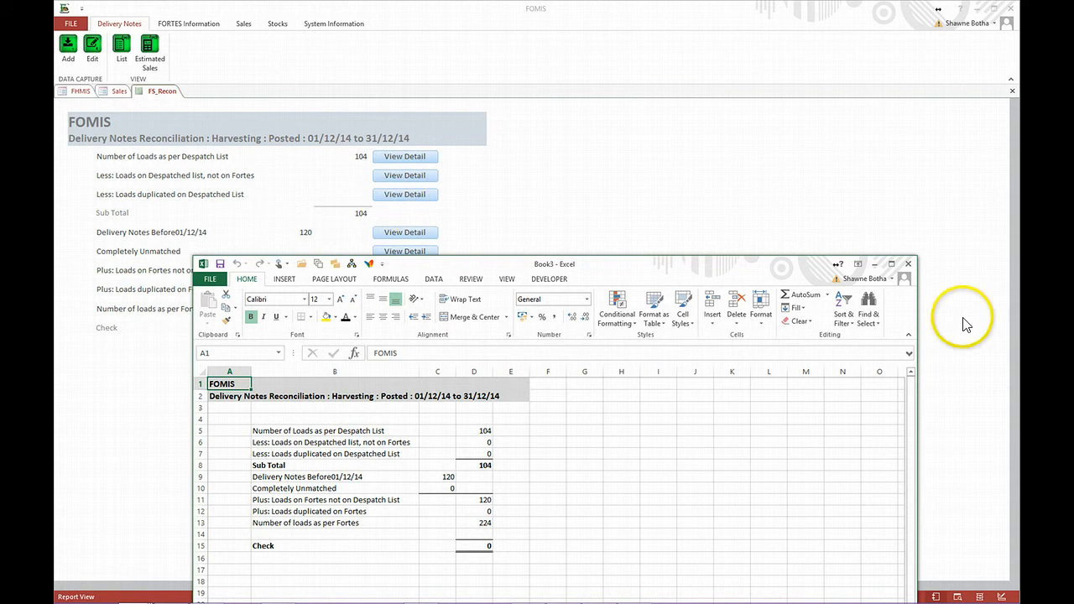
{"action": "left_click", "coordinate": [877, 267]}
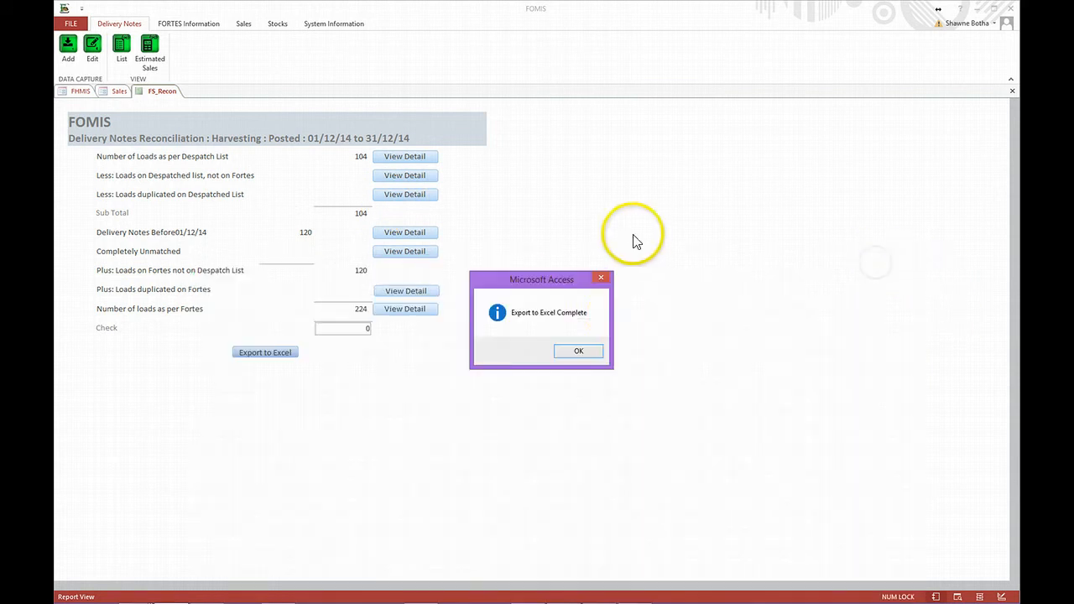
- Acknowledge the completed export, then close the reconciliation report and the Sales module to return to the FOMIS main screen
{"action": "left_click", "coordinate": [579, 353]}
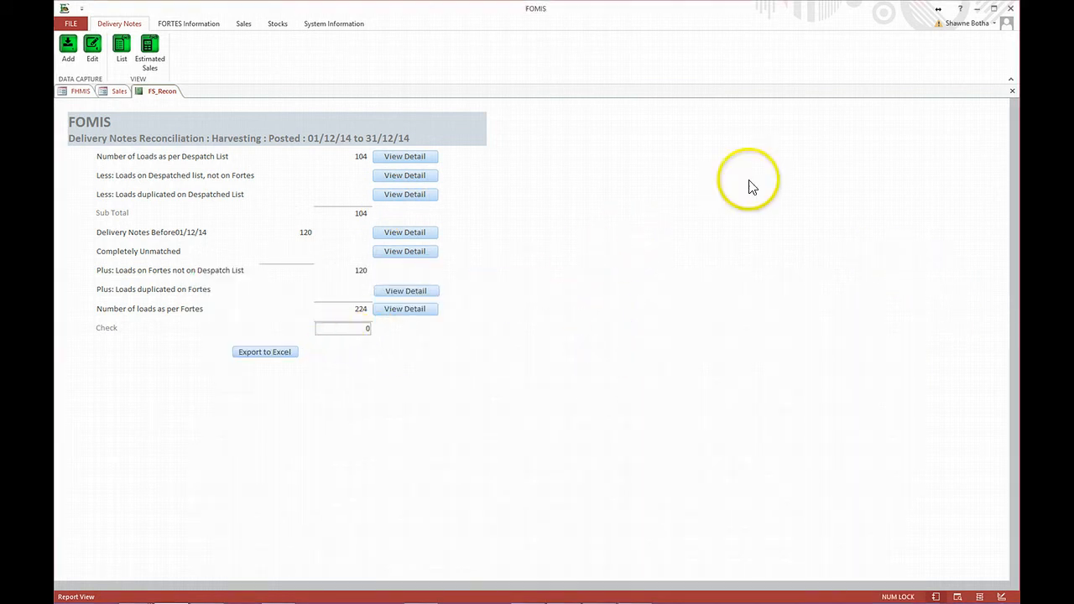
{"action": "left_click", "coordinate": [1014, 96]}
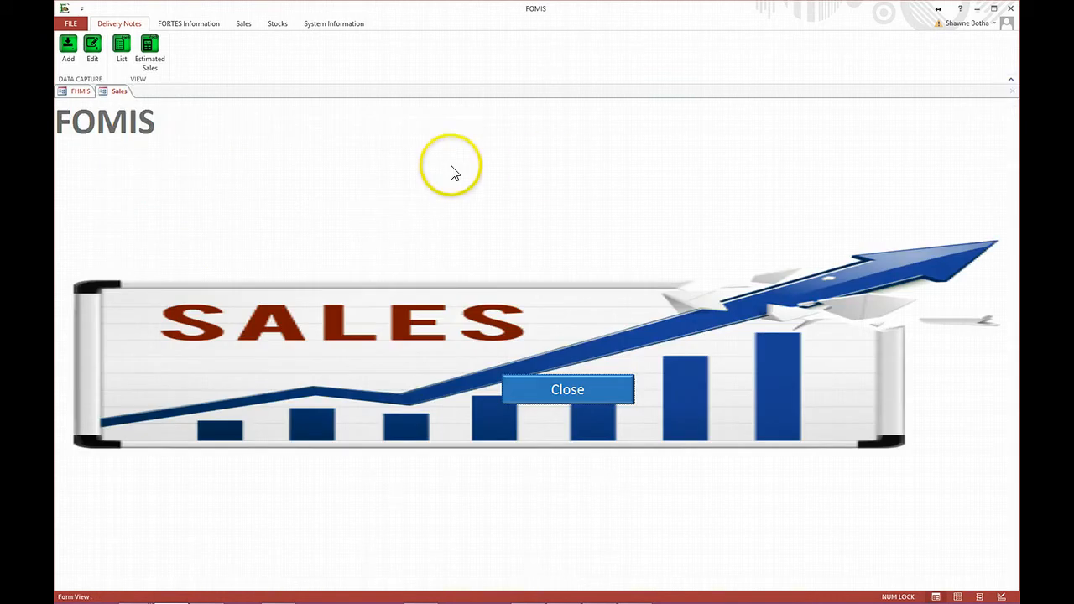
{"action": "left_click", "coordinate": [558, 388]}
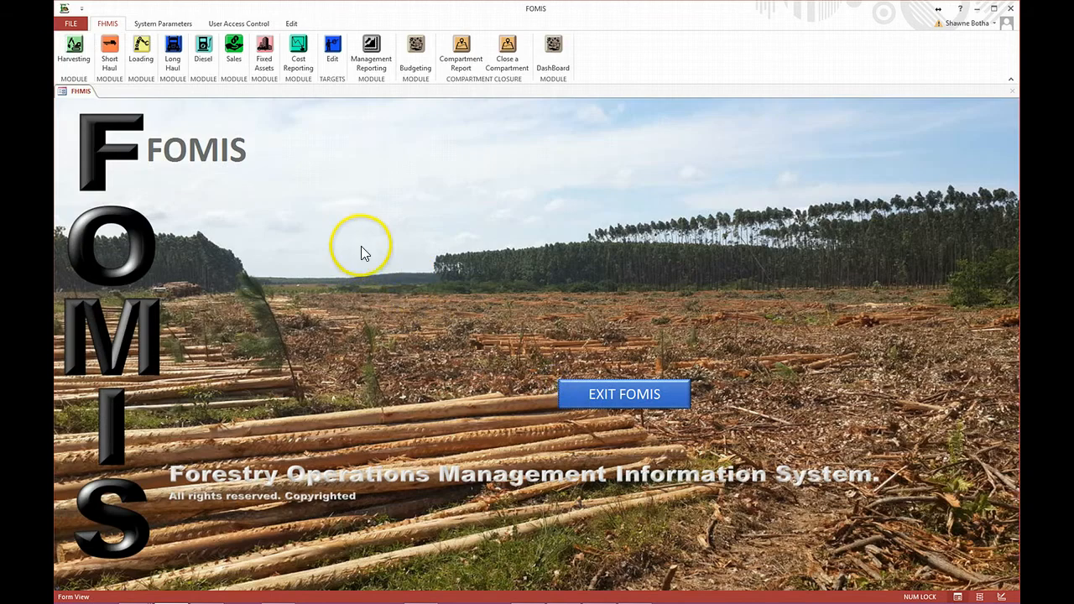